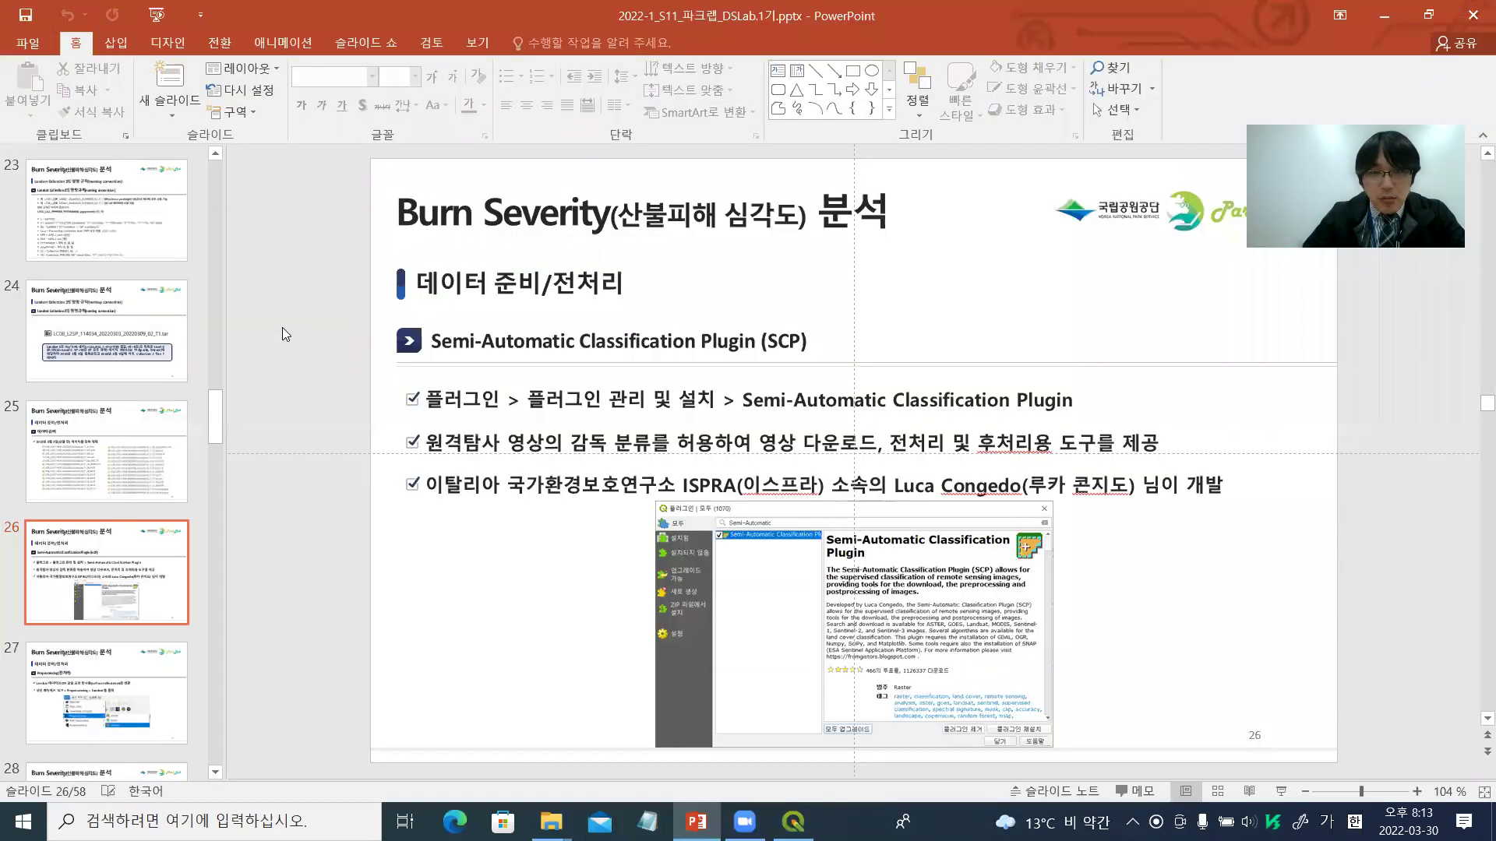
# Switch to QGIS and open the Landsat preprocessing tool of the Semi-Automatic Classification Plugin
pyautogui.scroll(-1, 285, 328)
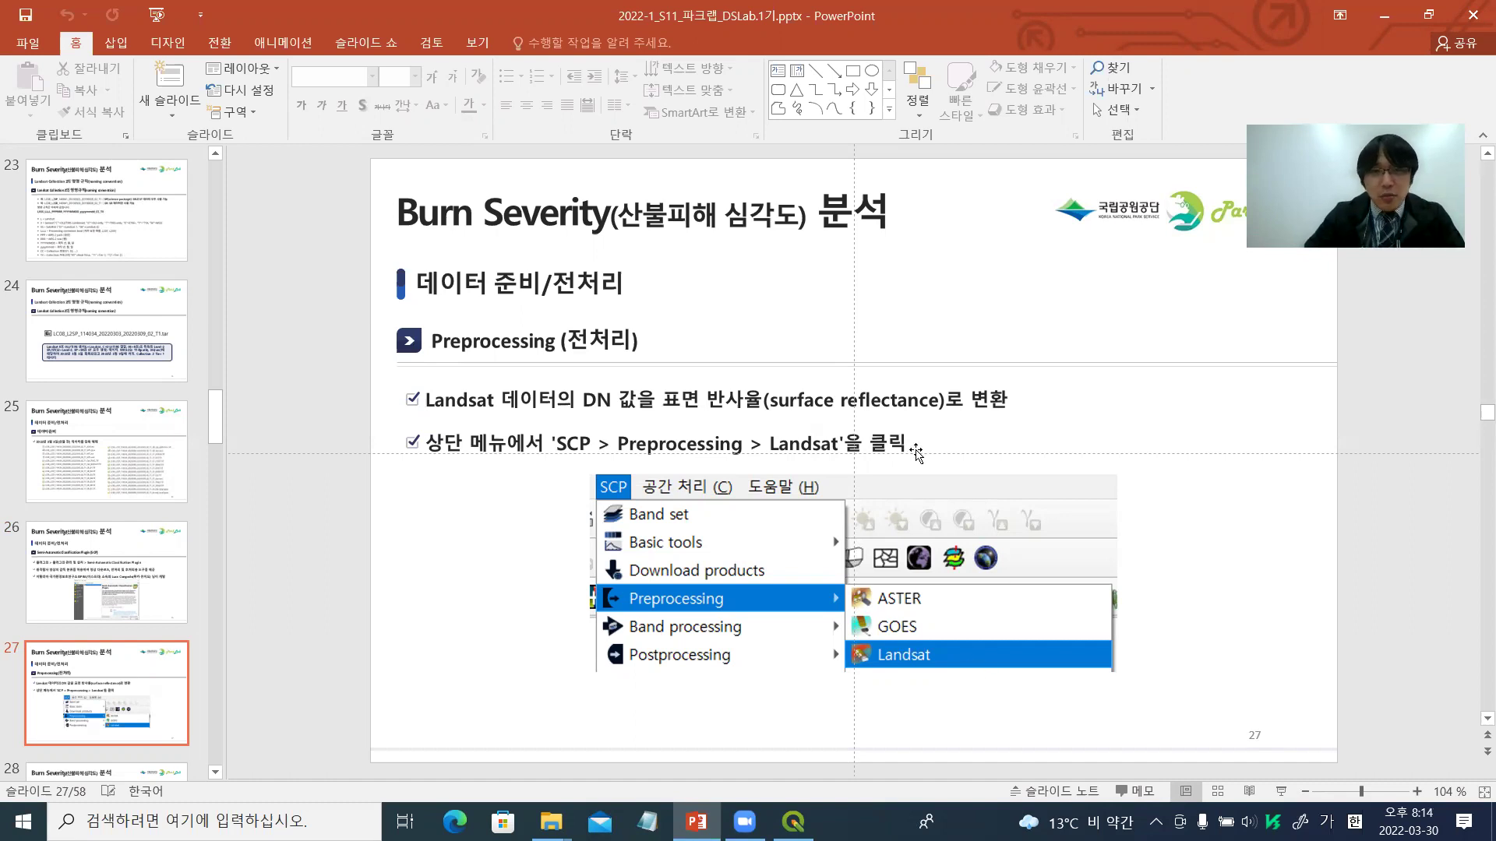
pyautogui.hotkey('alt', 'Tab')
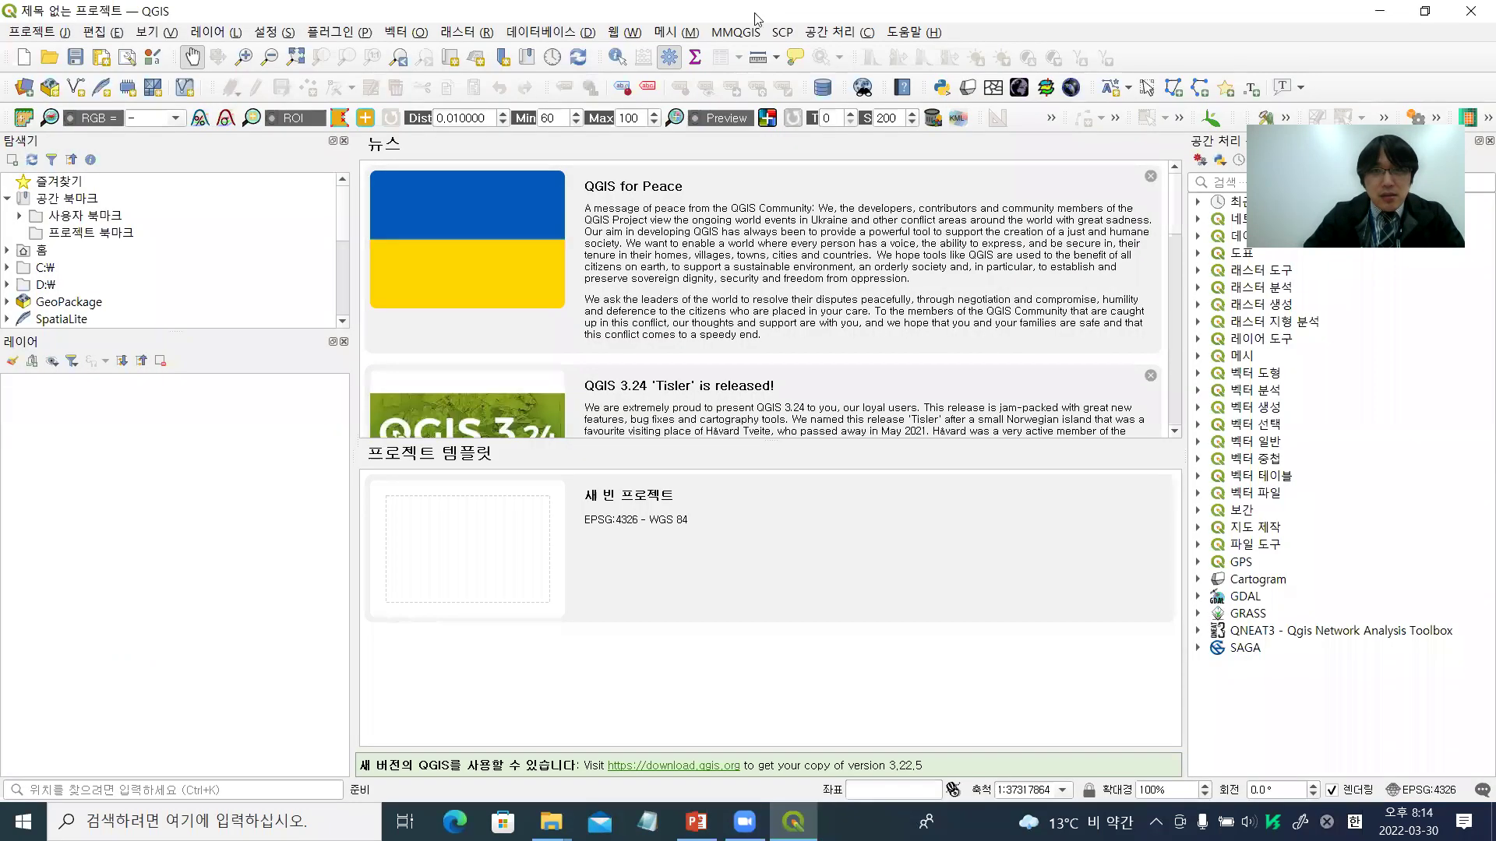
pyautogui.click(794, 35)
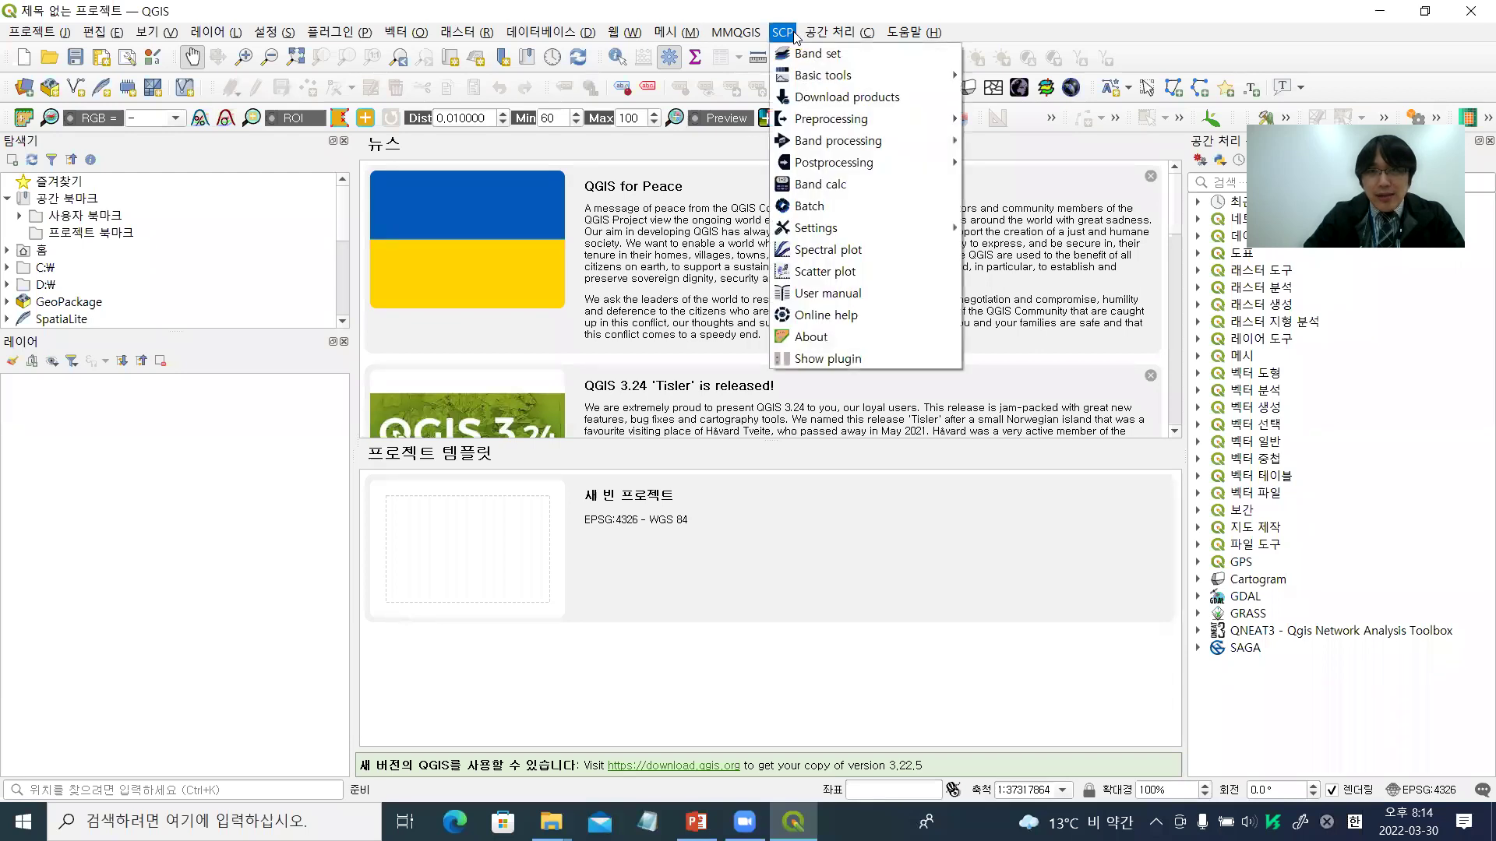
pyautogui.moveTo(904, 118)
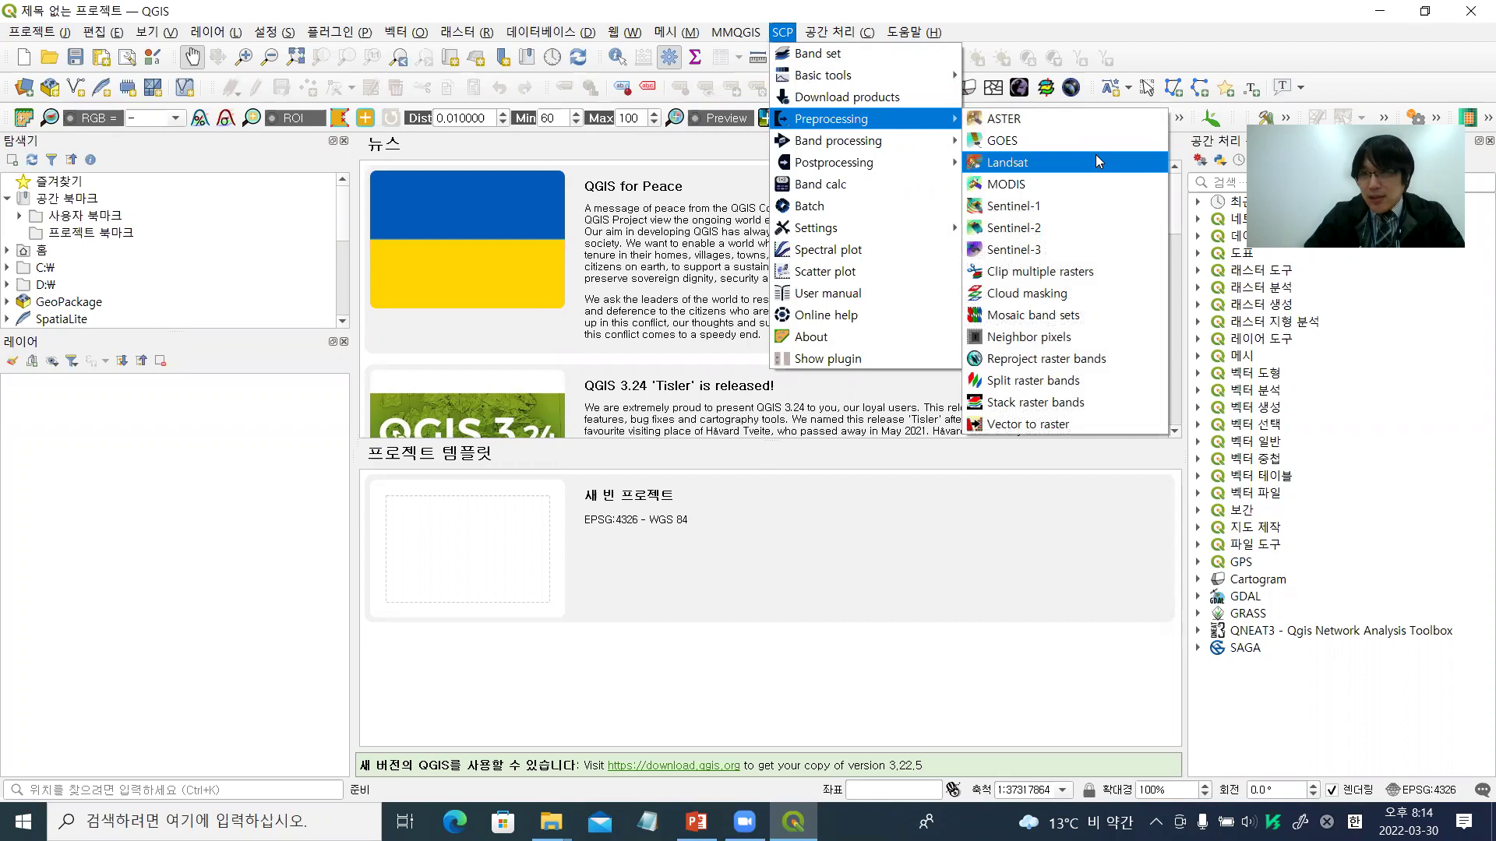
pyautogui.click(1095, 156)
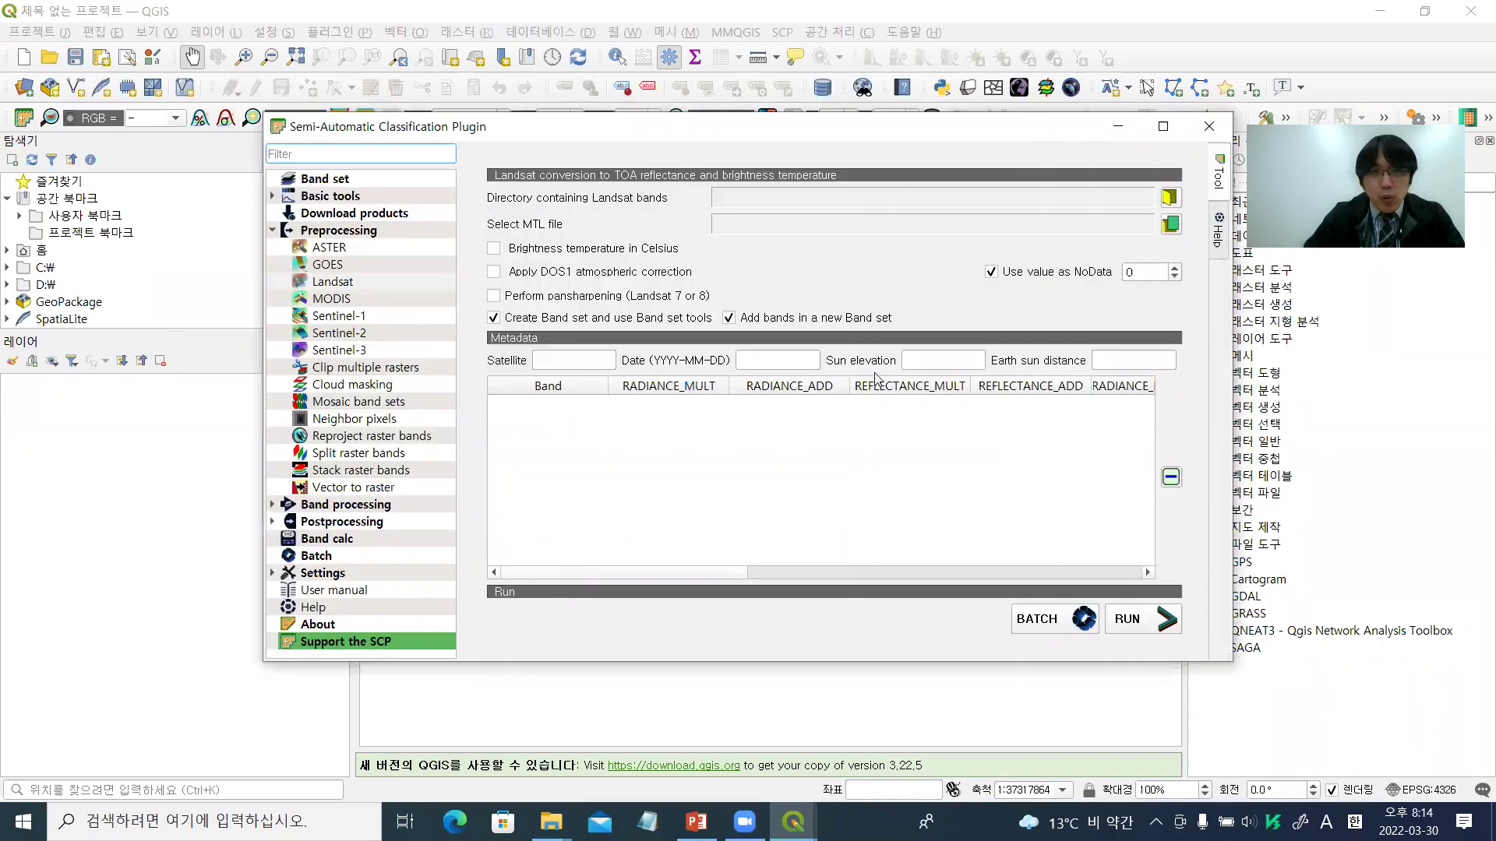
pyautogui.press('Escape')
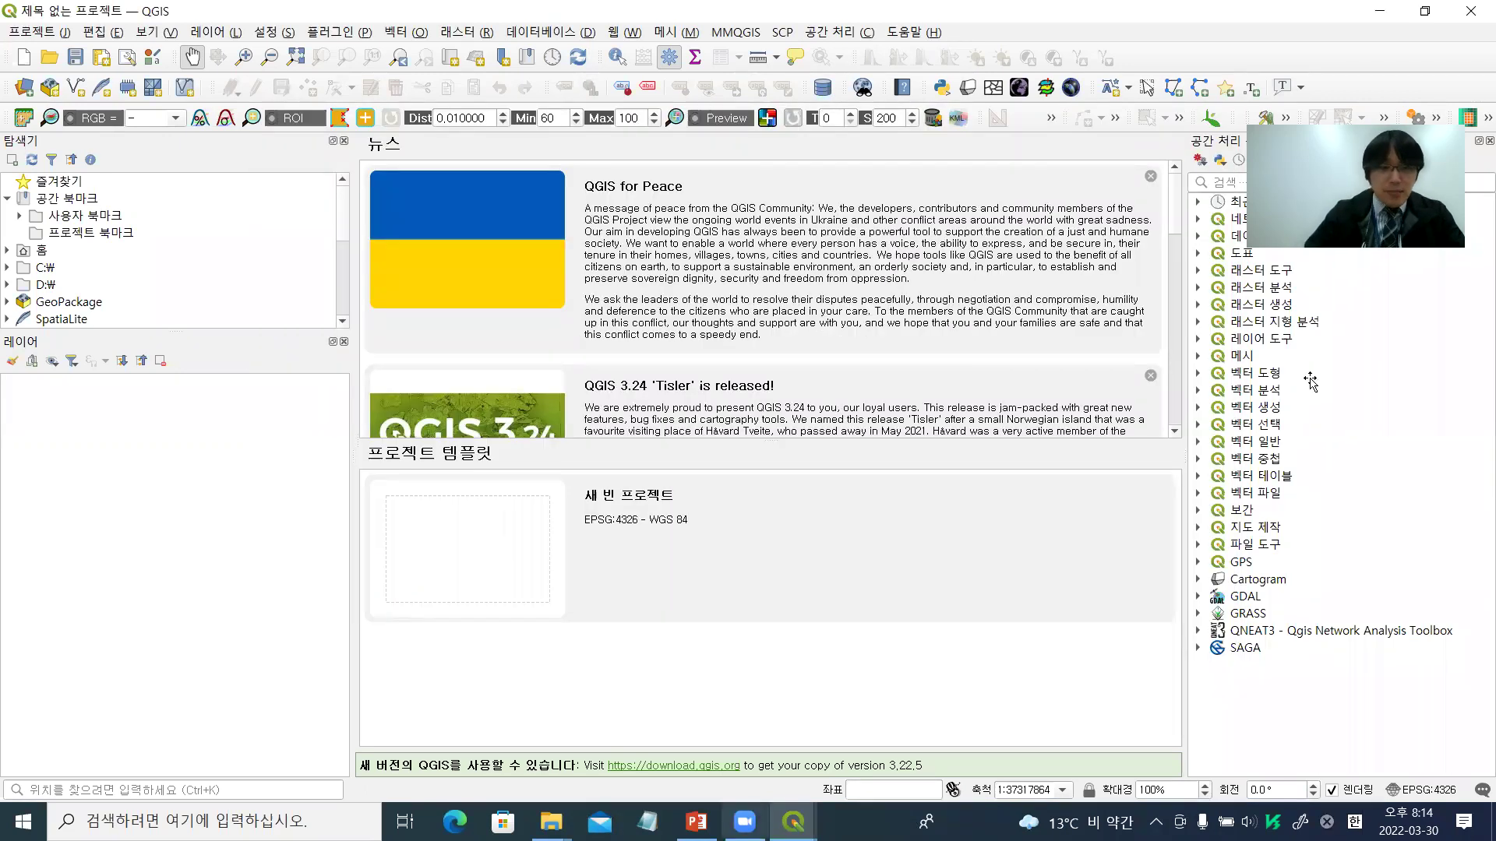
# Switch to PowerPoint, start the slide show from slide 27 and read on to slide 29 about the Landsat band directory
pyautogui.hotkey('alt', 'Tab')
pyautogui.press('Escape')
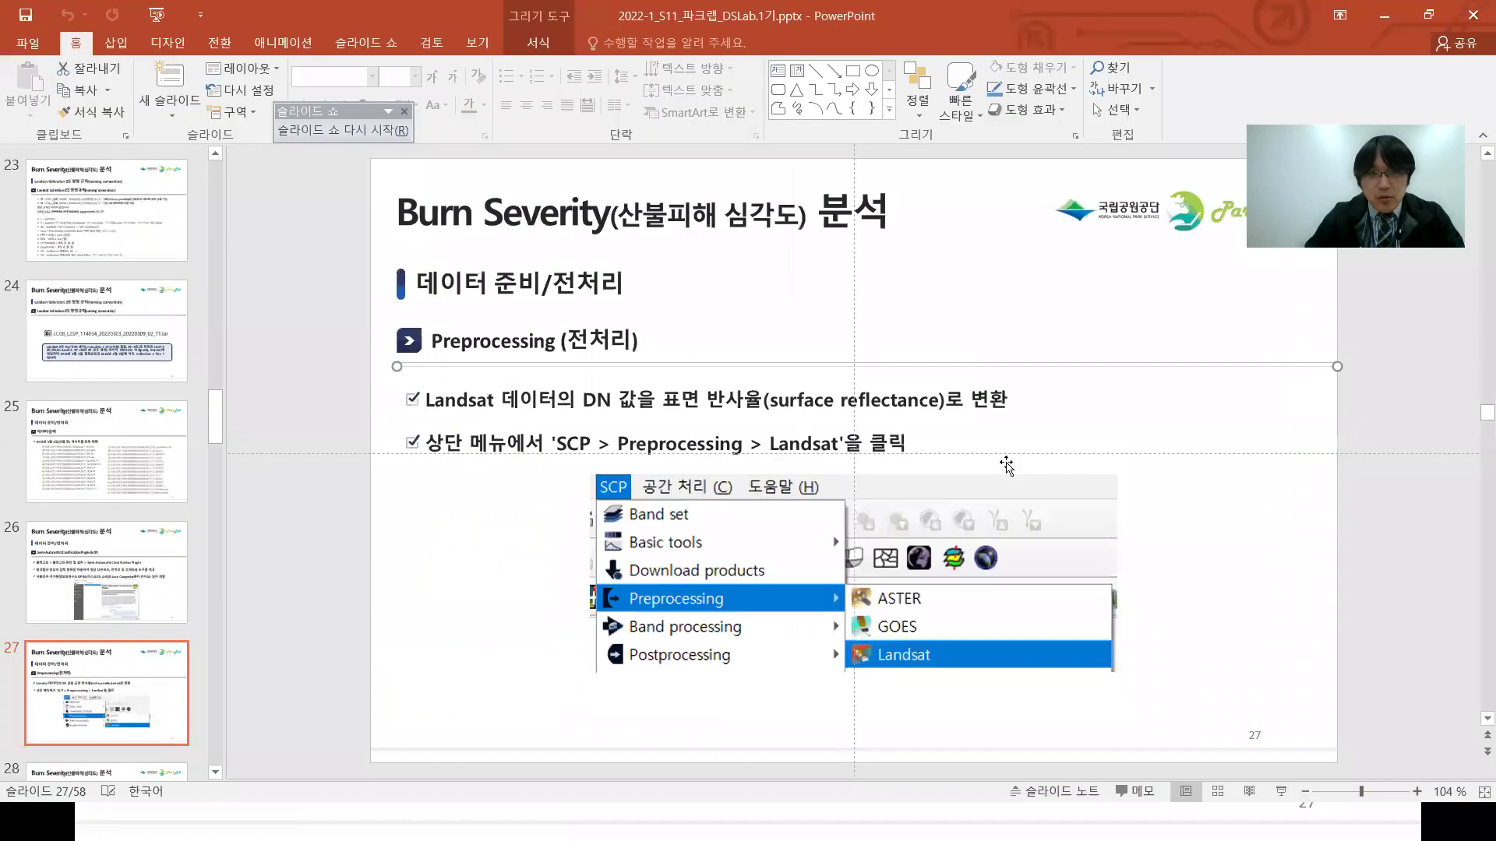
pyautogui.hotkey('shift', 'F5')
pyautogui.hotkey('alt', 'Tab')
pyautogui.hotkey('alt', 'Tab')
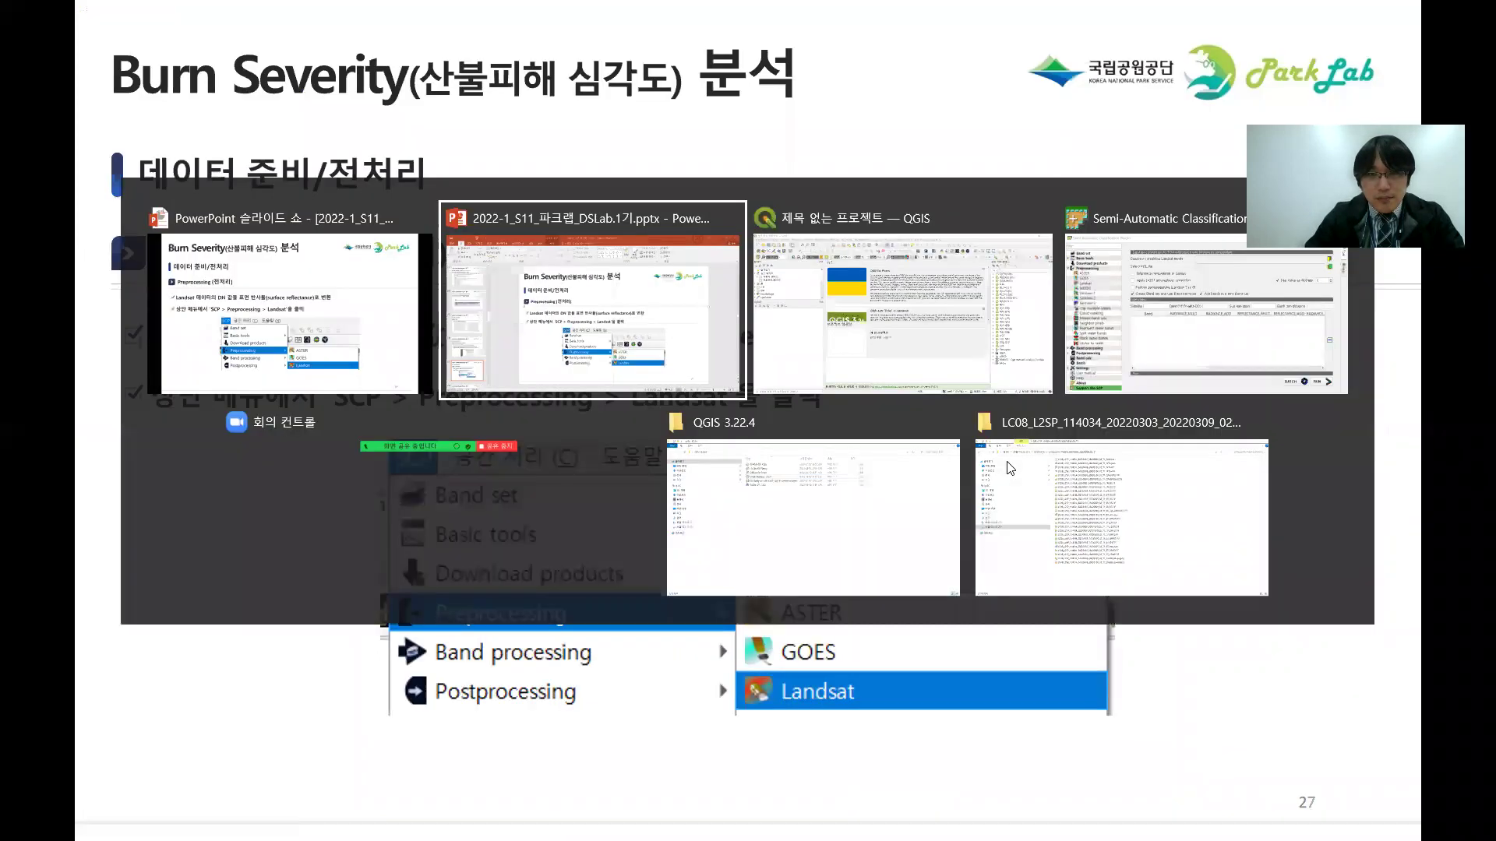
pyautogui.hotkey('alt', 'Tab')
pyautogui.hotkey('alt', 'Tab')
pyautogui.hotkey('alt', 'Tab')
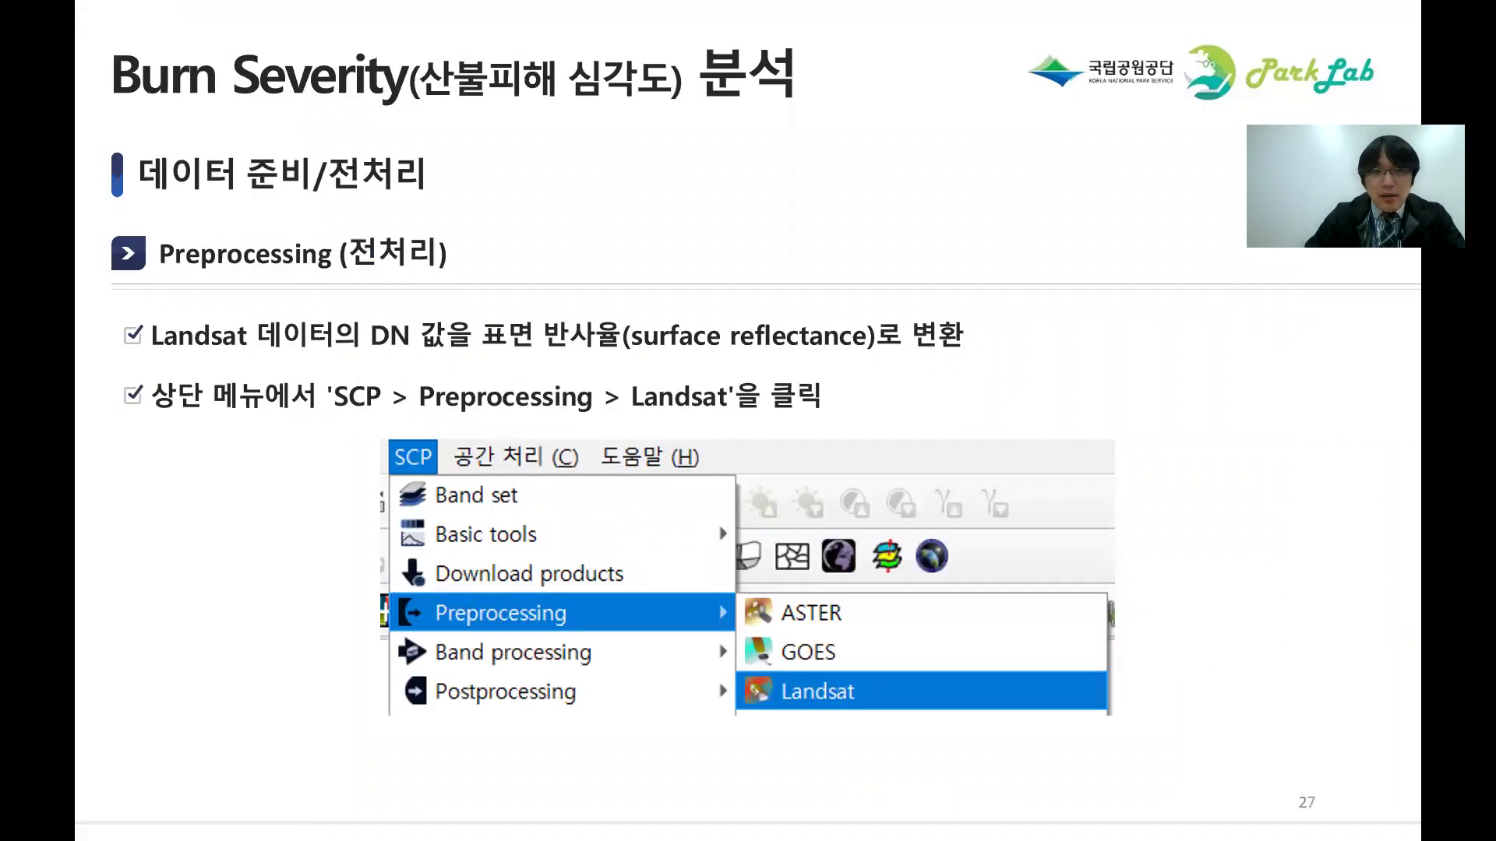
pyautogui.press('Right')
pyautogui.press('Right')
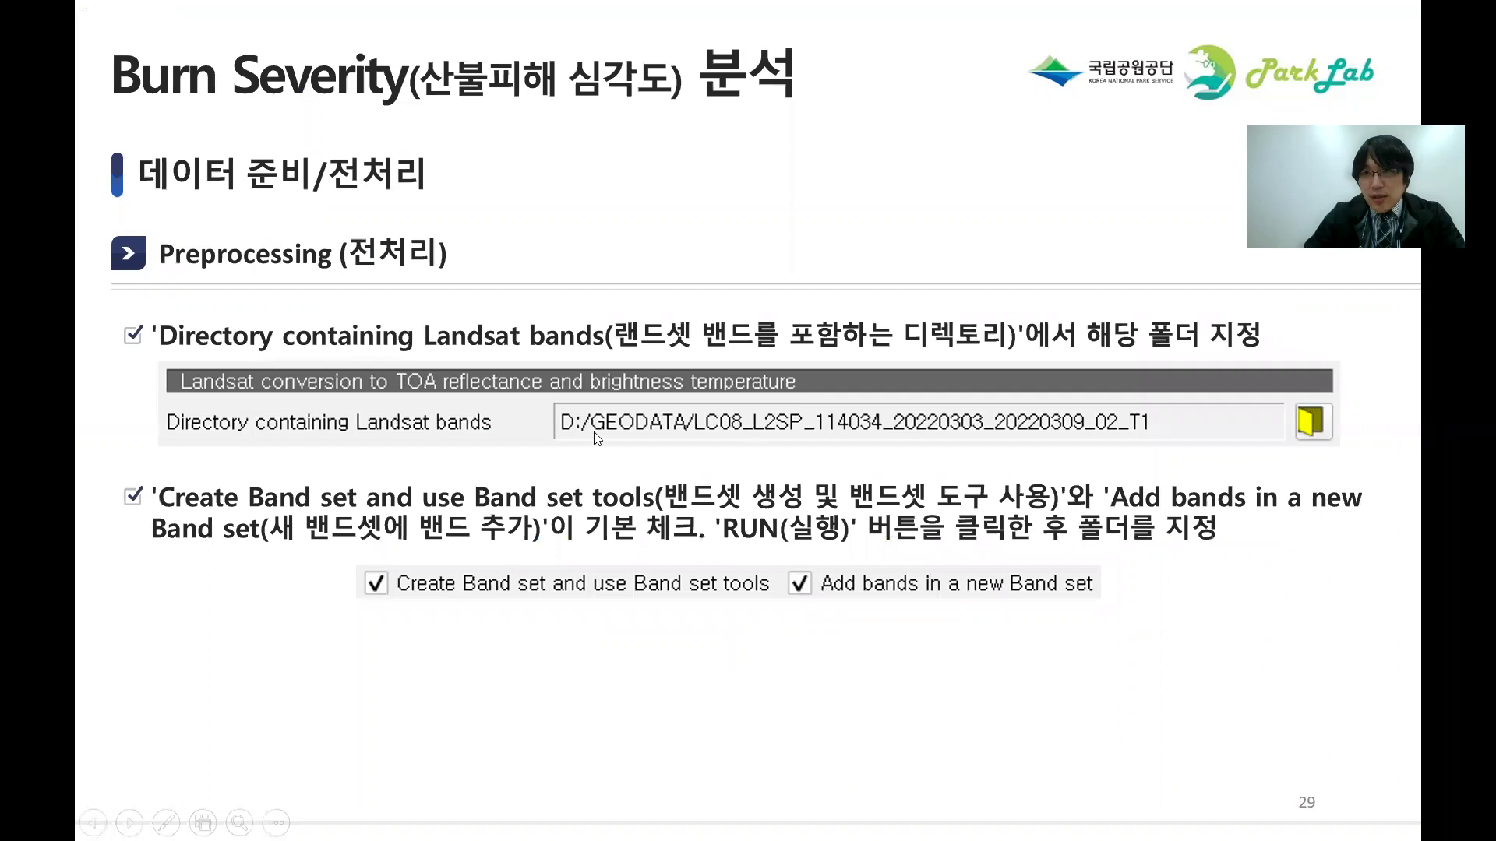
# Switch back to the plugin window in QGIS and set the Landsat bands directory to D:/GEODATA/LC08_L2SP_114034_20220303_20220309_02_T1
pyautogui.hotkey('alt', 'Tab')
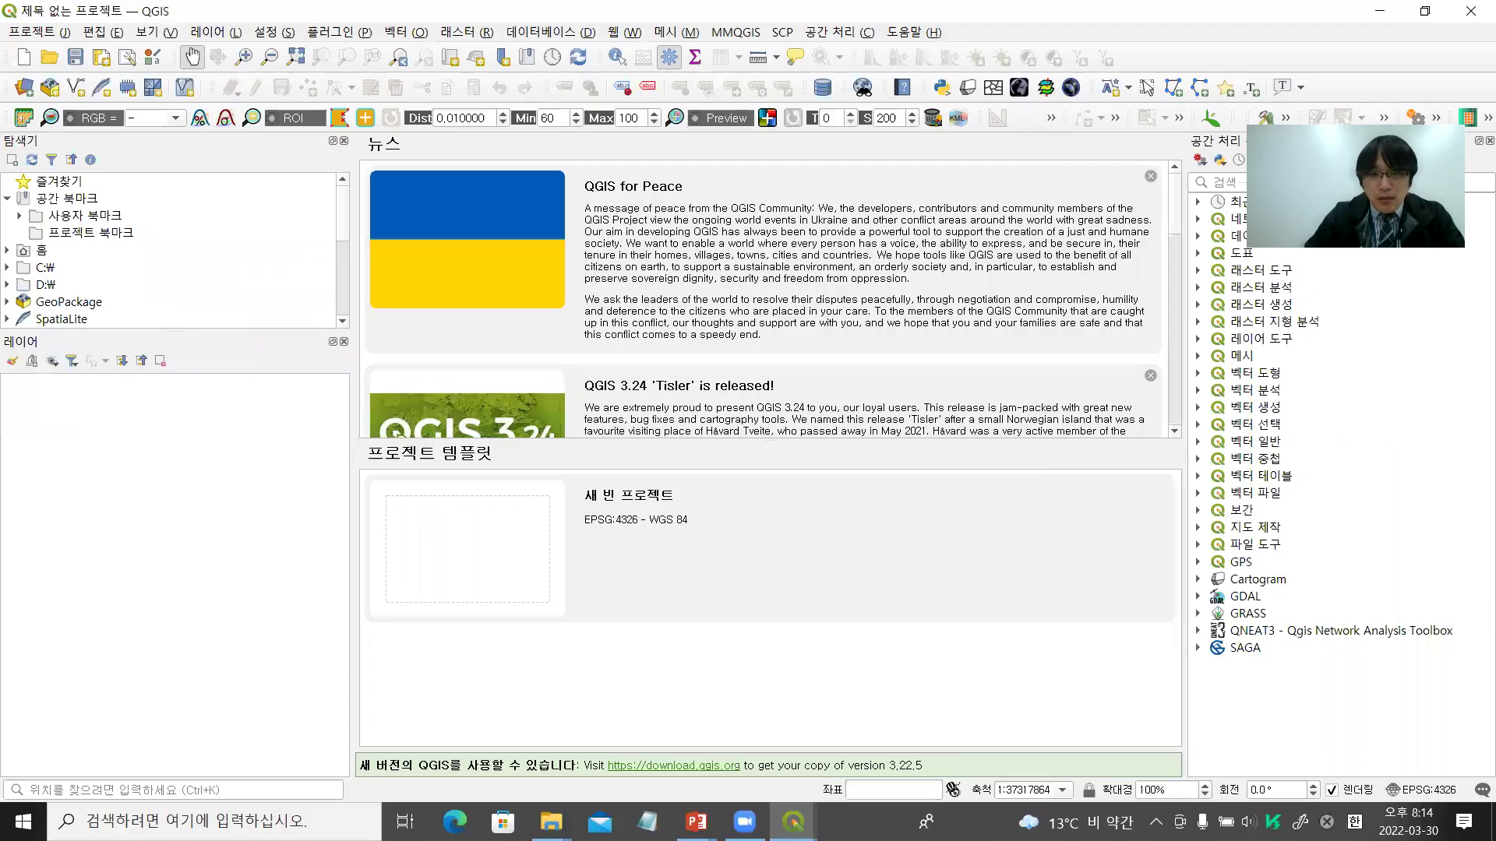
pyautogui.moveTo(793, 821)
pyautogui.click(907, 724)
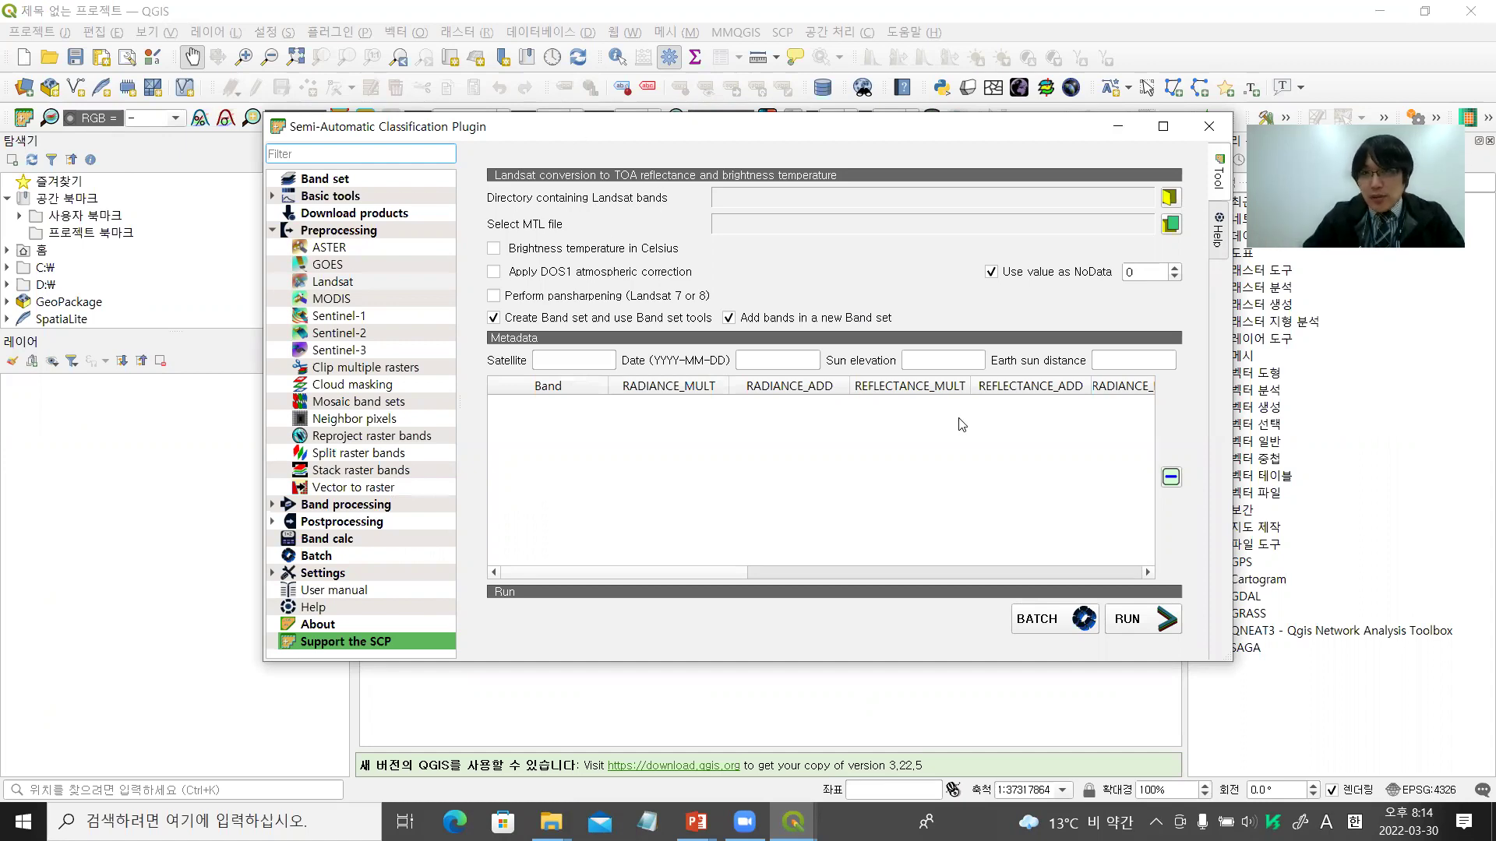
pyautogui.click(1169, 197)
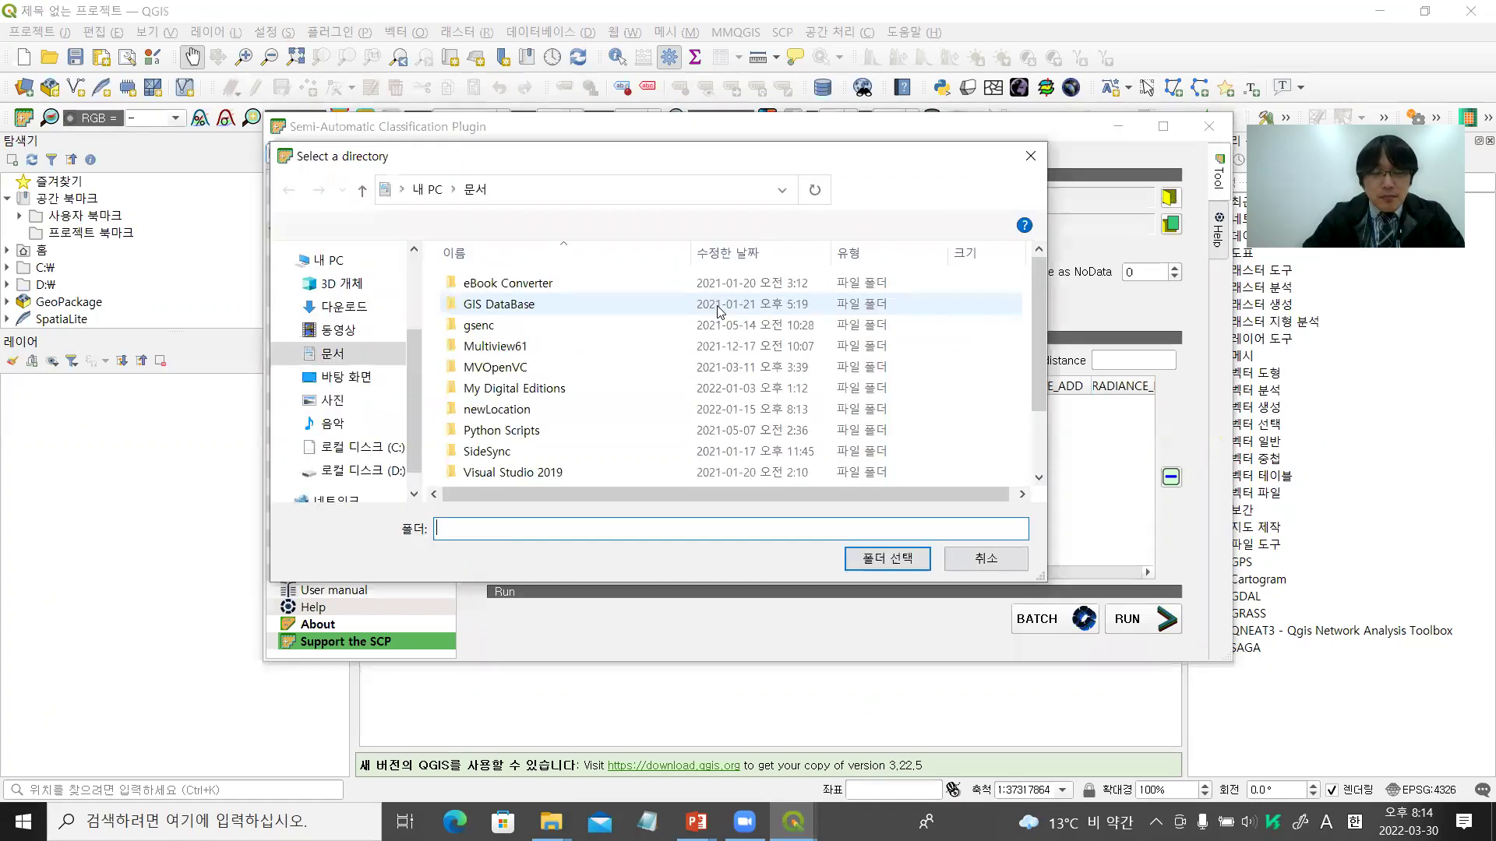
pyautogui.click(343, 471)
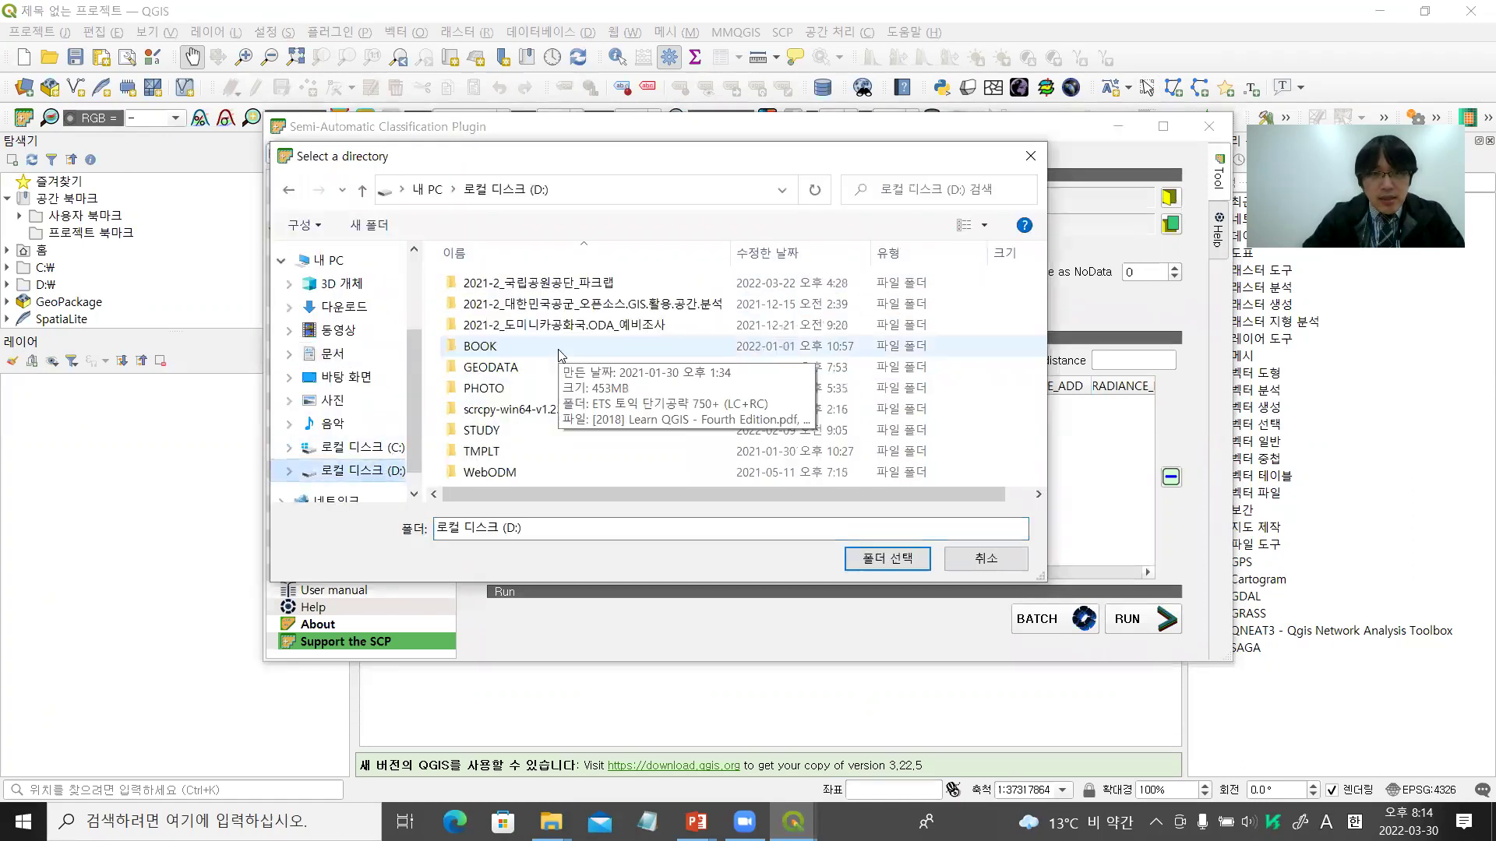
pyautogui.click(546, 364)
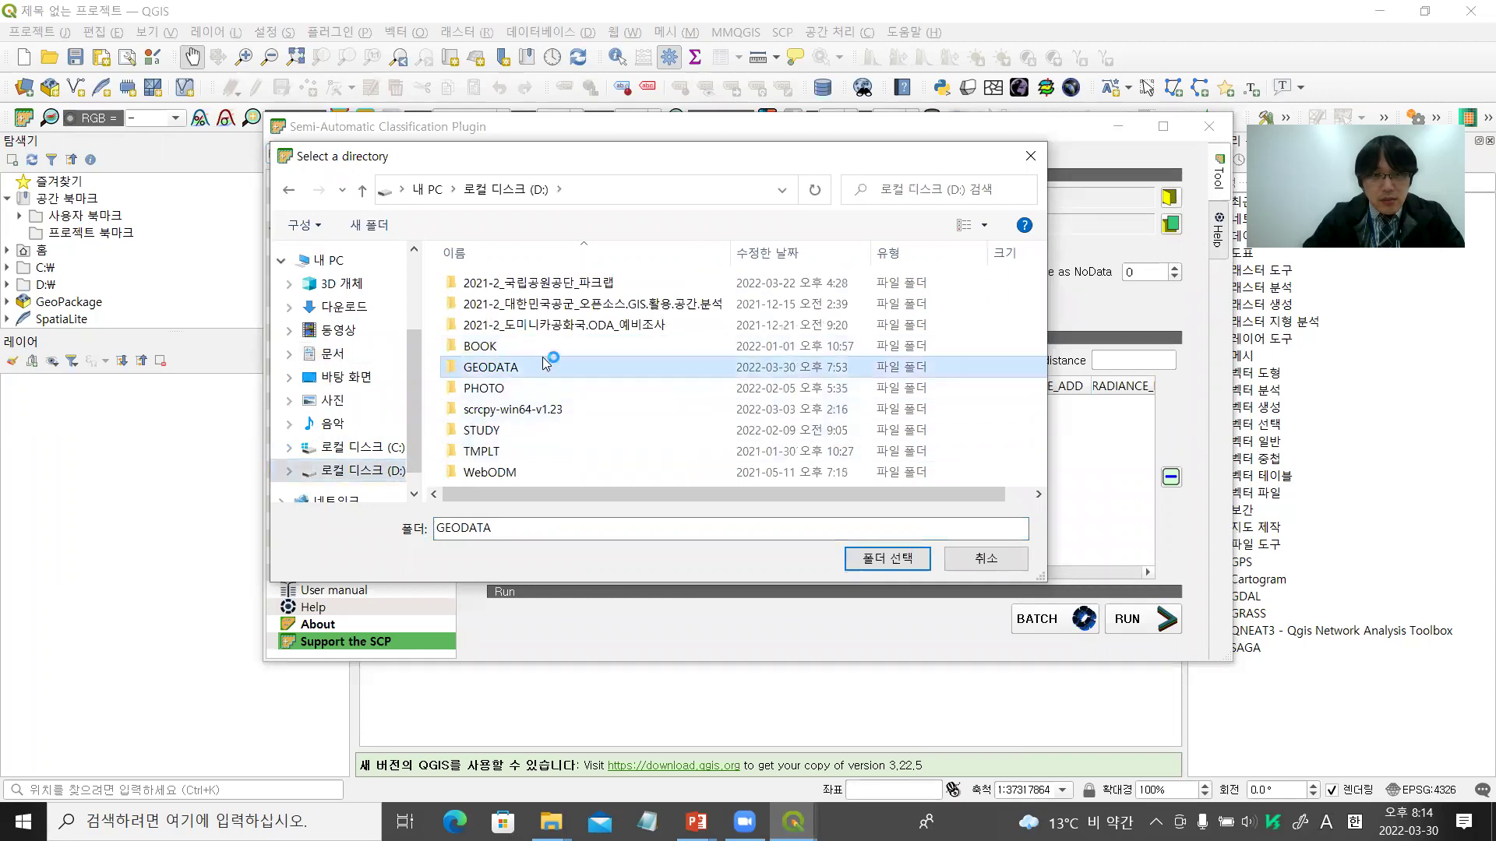
pyautogui.doubleClick(545, 364)
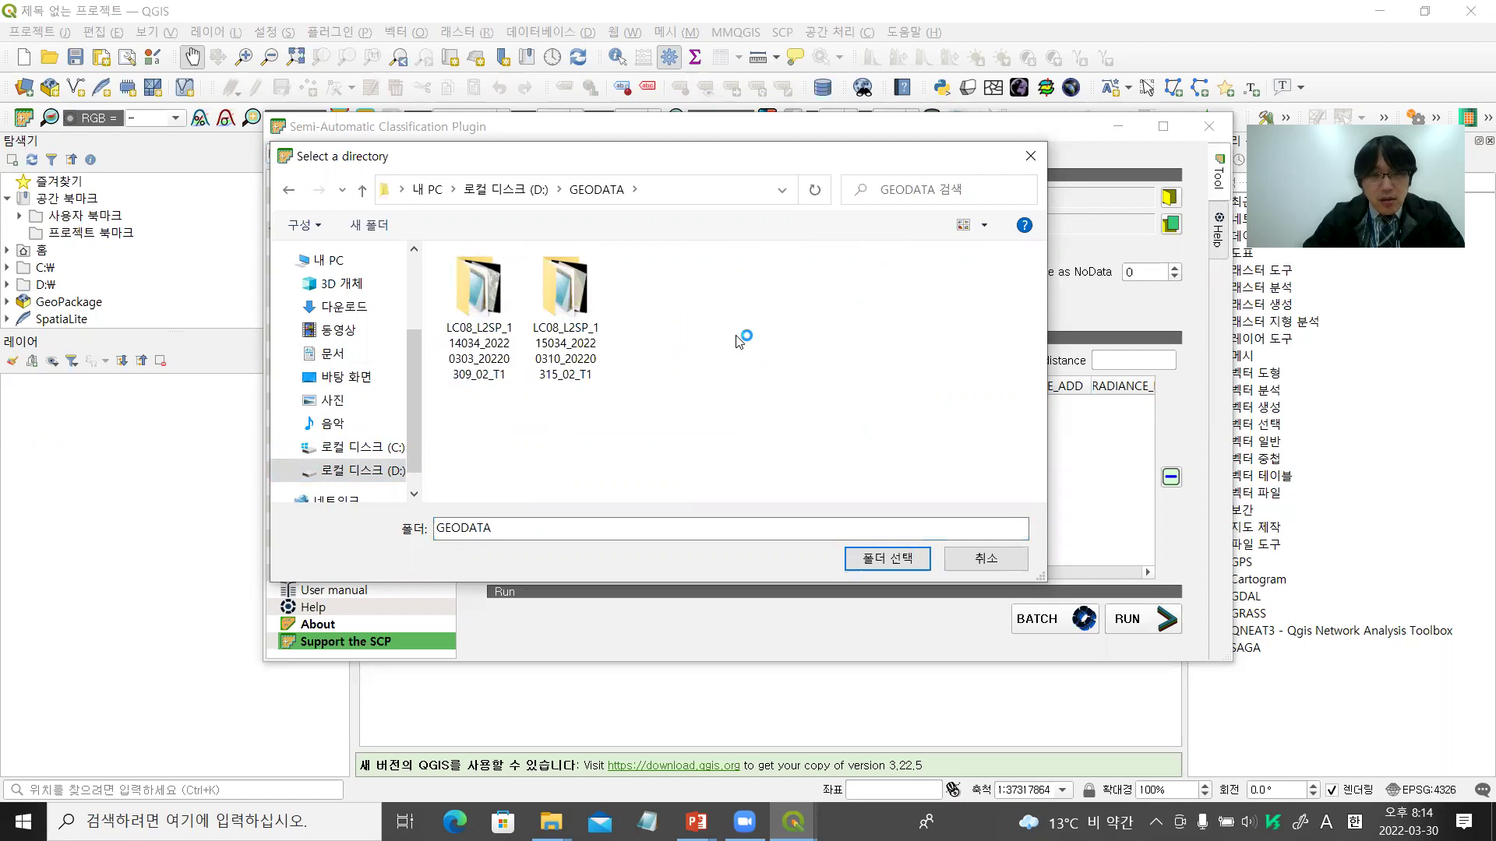
pyautogui.click(458, 313)
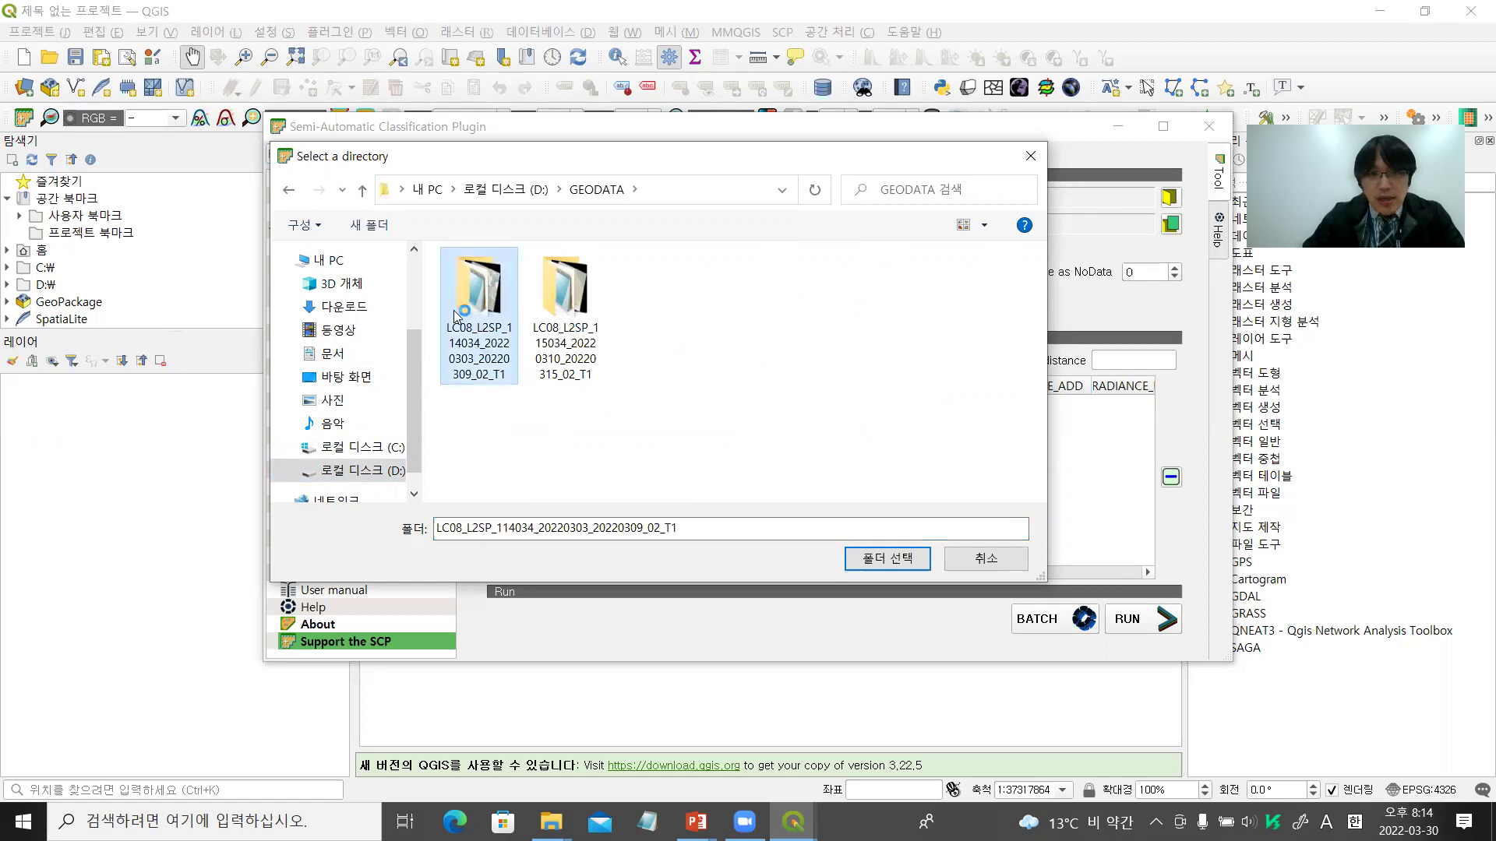
pyautogui.click(907, 552)
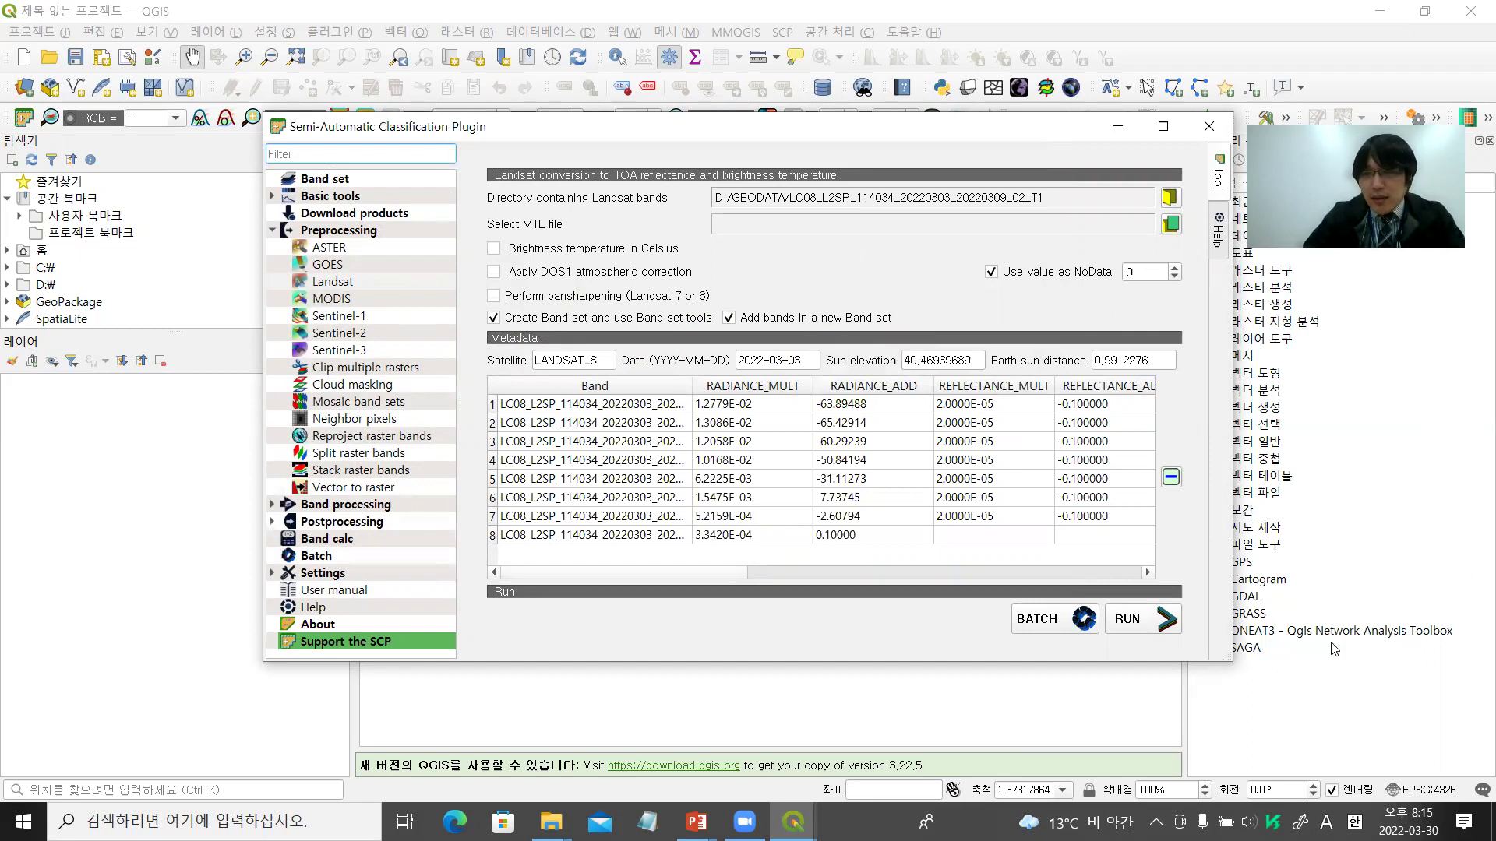
# Run the Landsat conversion with the folder LC08_L2SP_114034_20220303_20220309_02_T1 as the output directory
pyautogui.click(1147, 623)
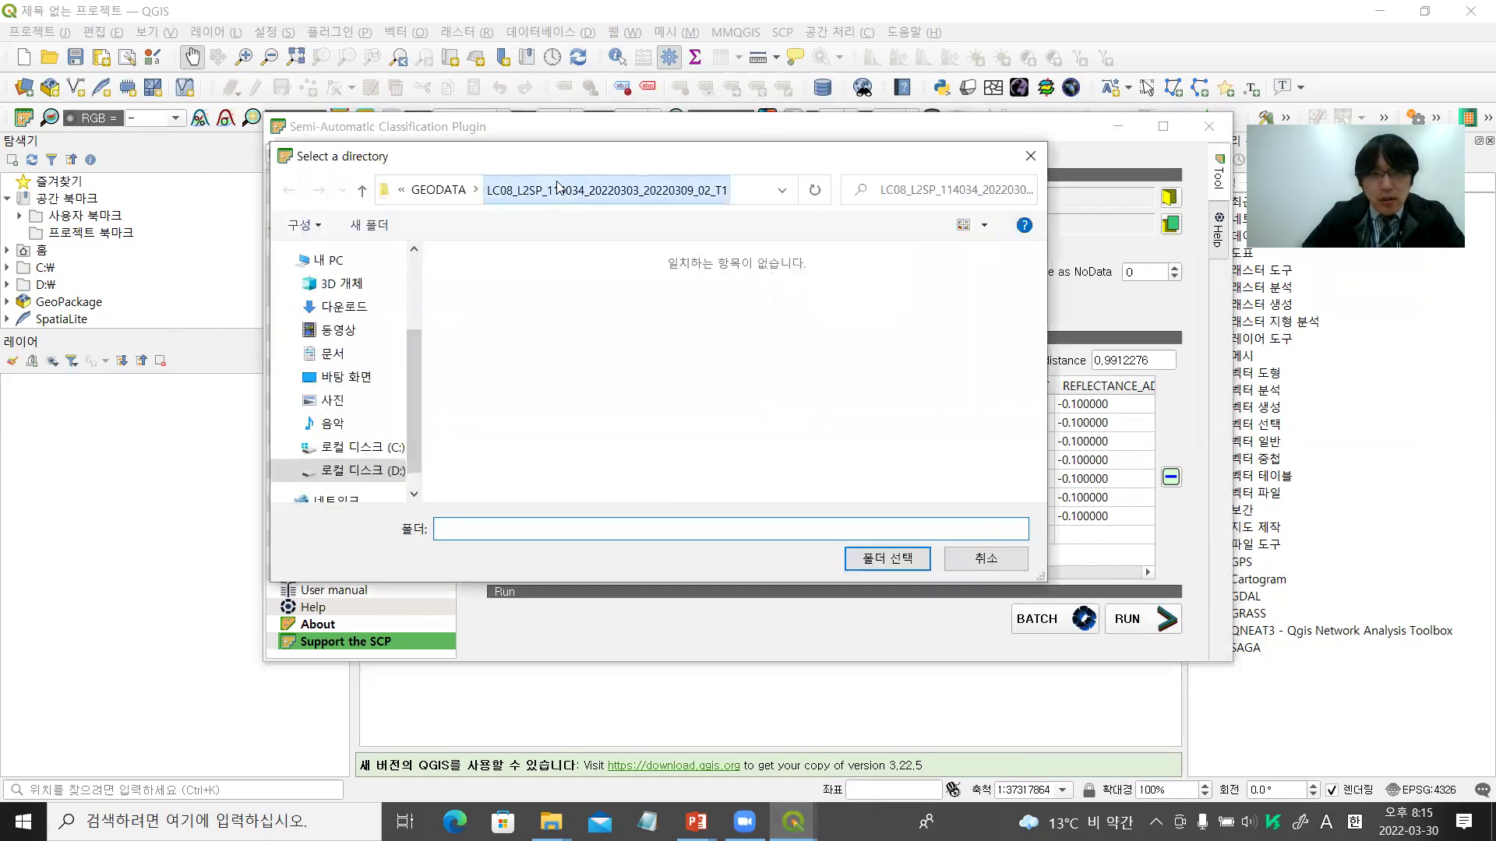
pyautogui.click(887, 559)
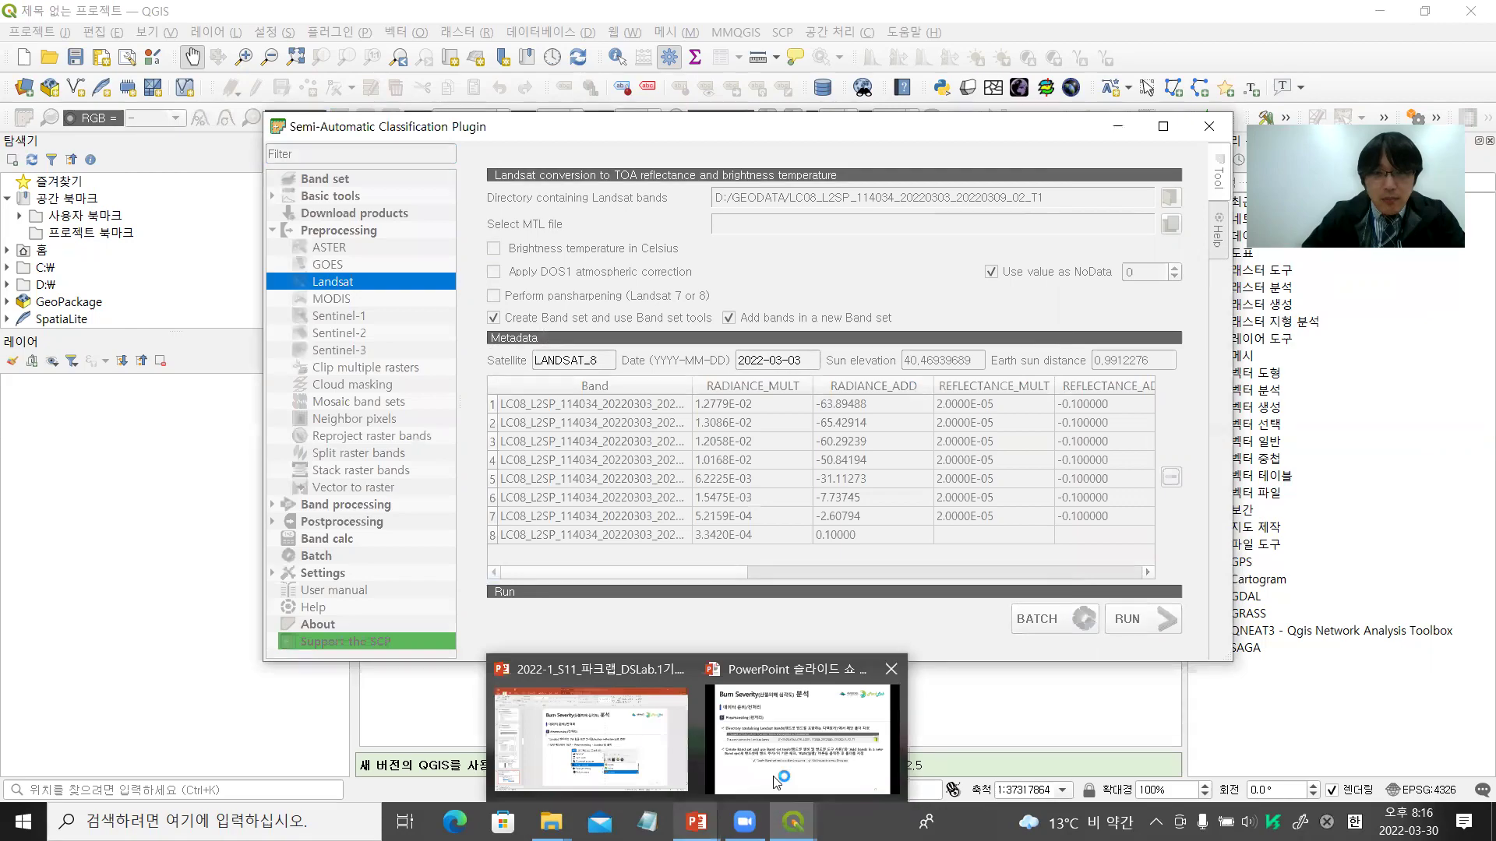
# Switch to the PowerPoint slide show, view slide 31 with the expected preprocessing result, and return to QGIS
pyautogui.click(777, 781)
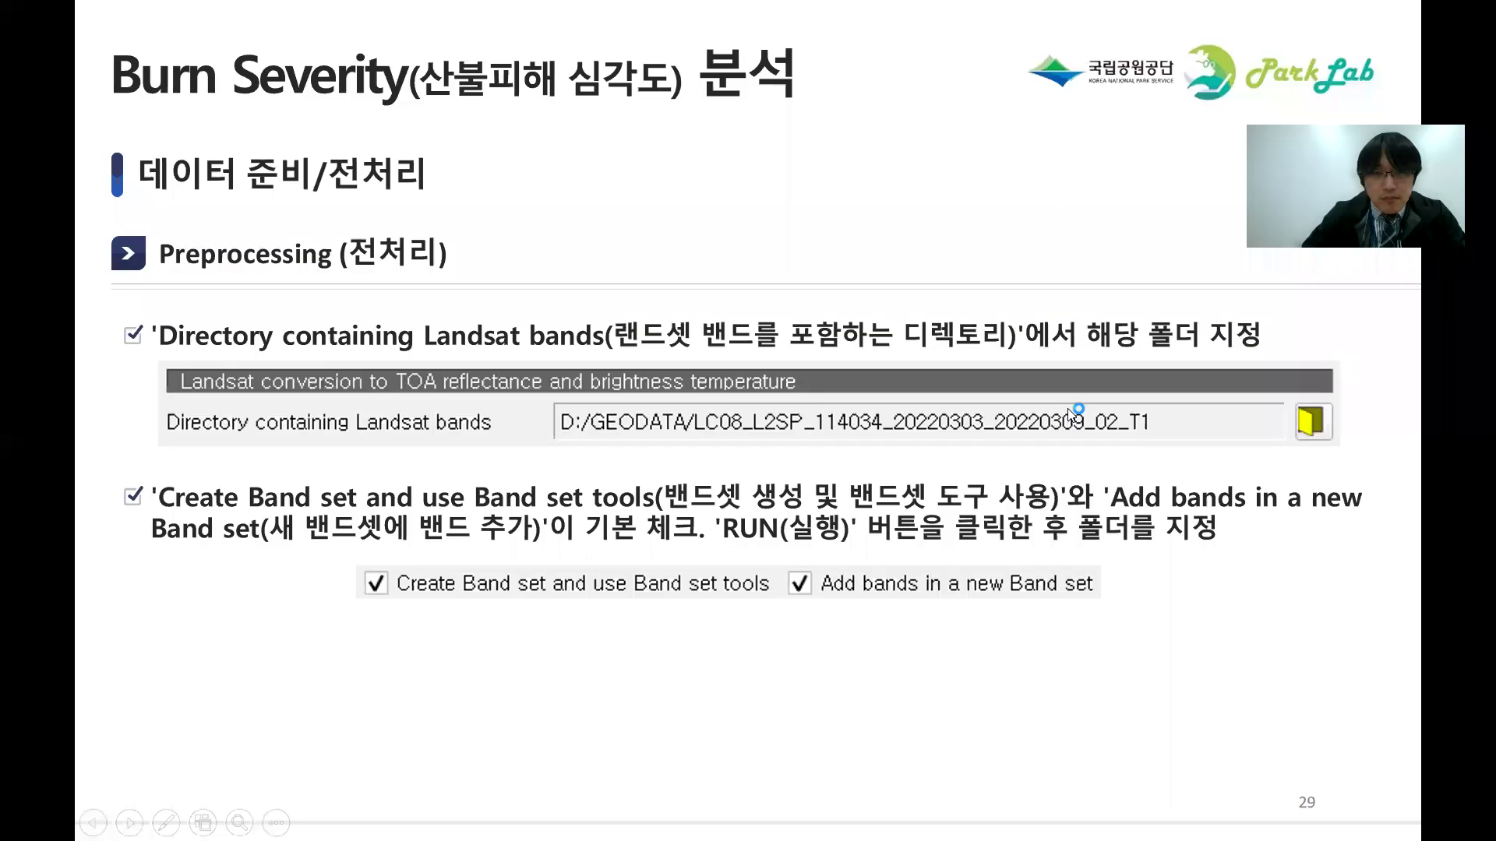
pyautogui.press('Right')
pyautogui.press('Right')
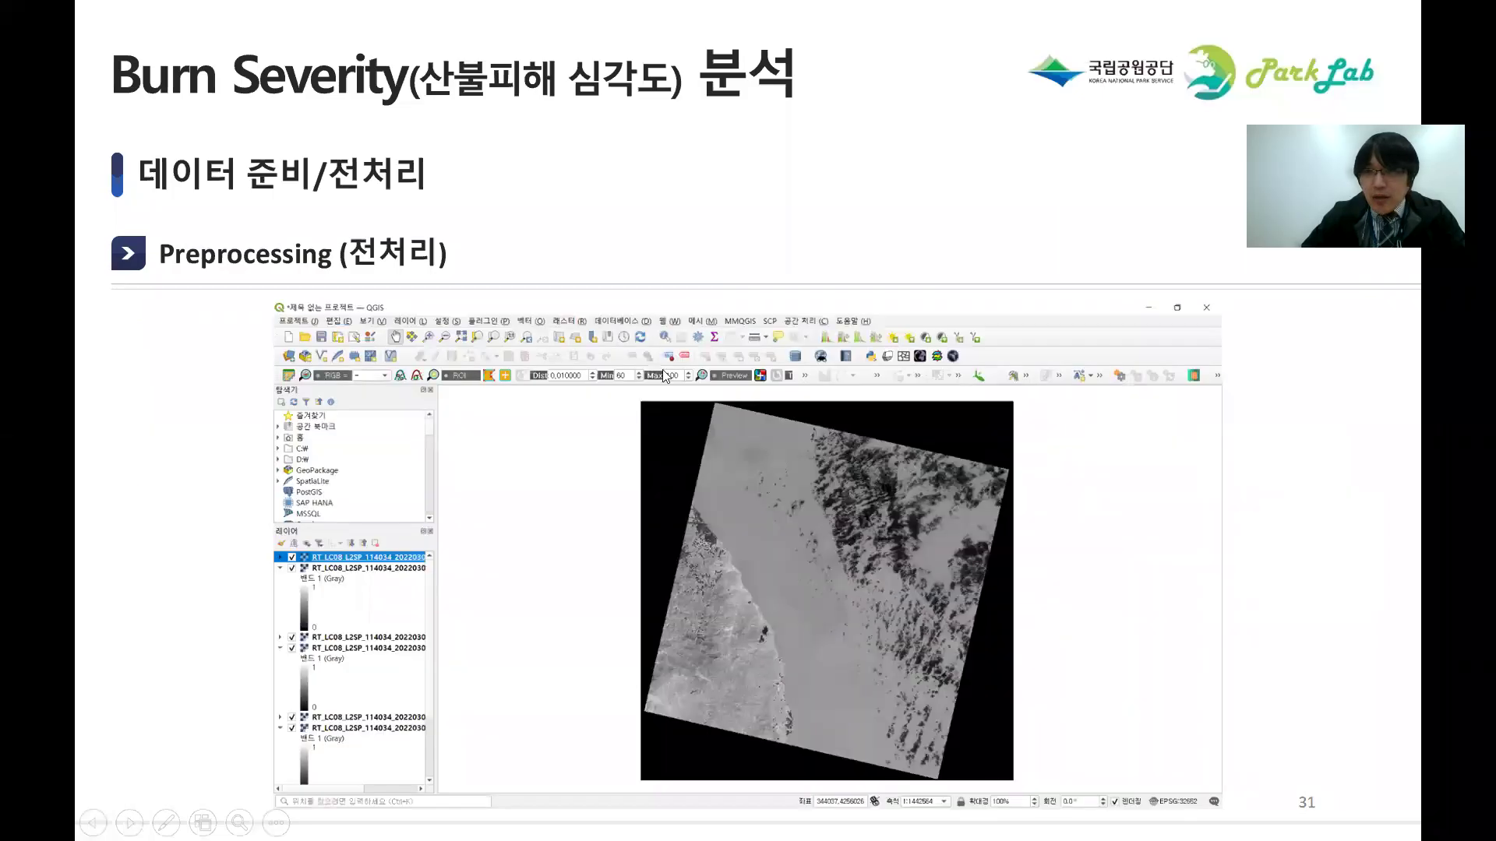
pyautogui.hotkey('alt', 'Tab')
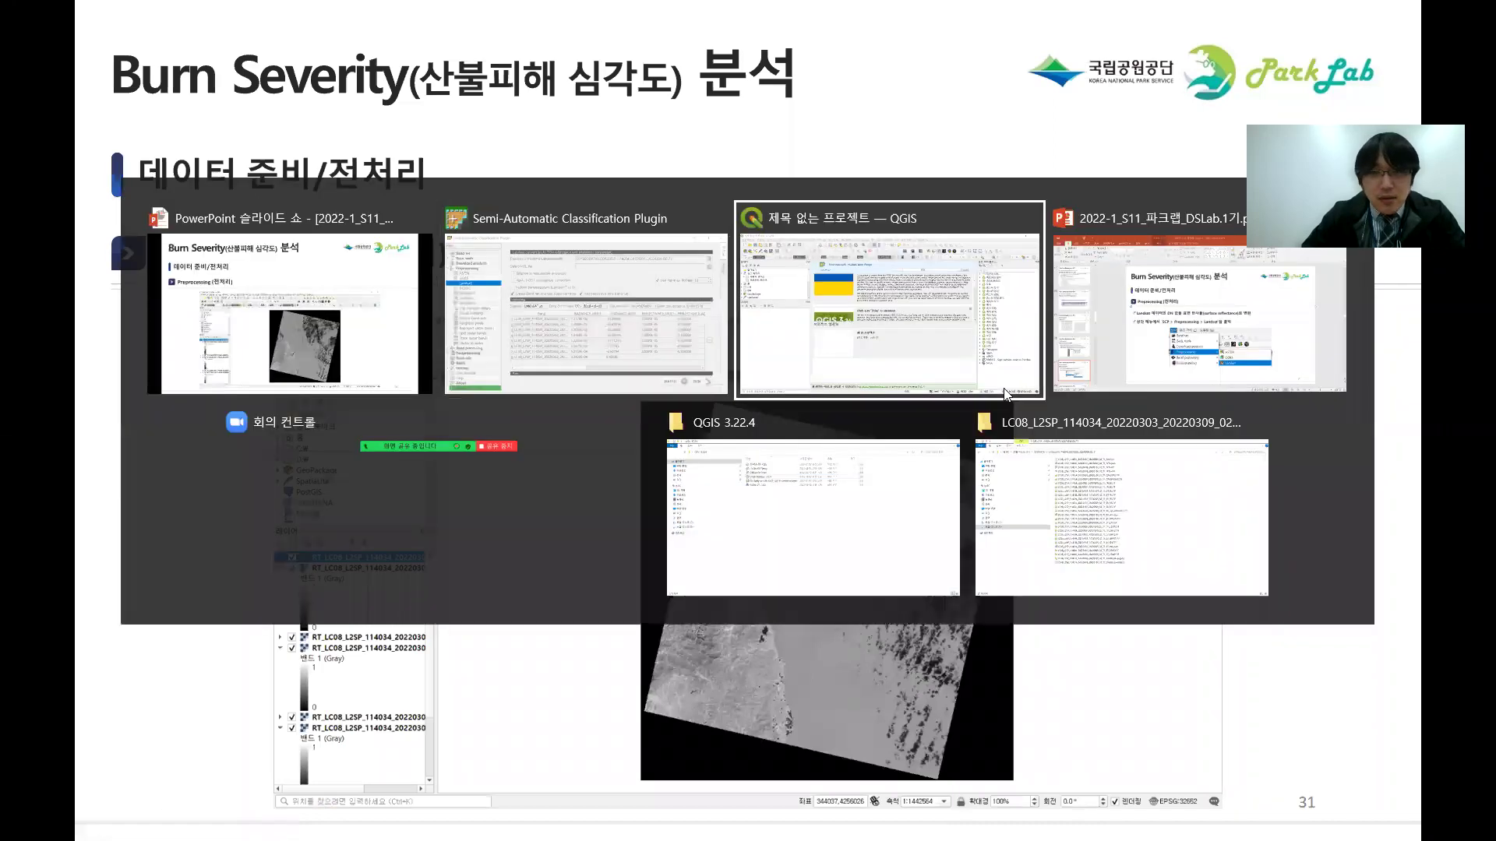
pyautogui.click(823, 350)
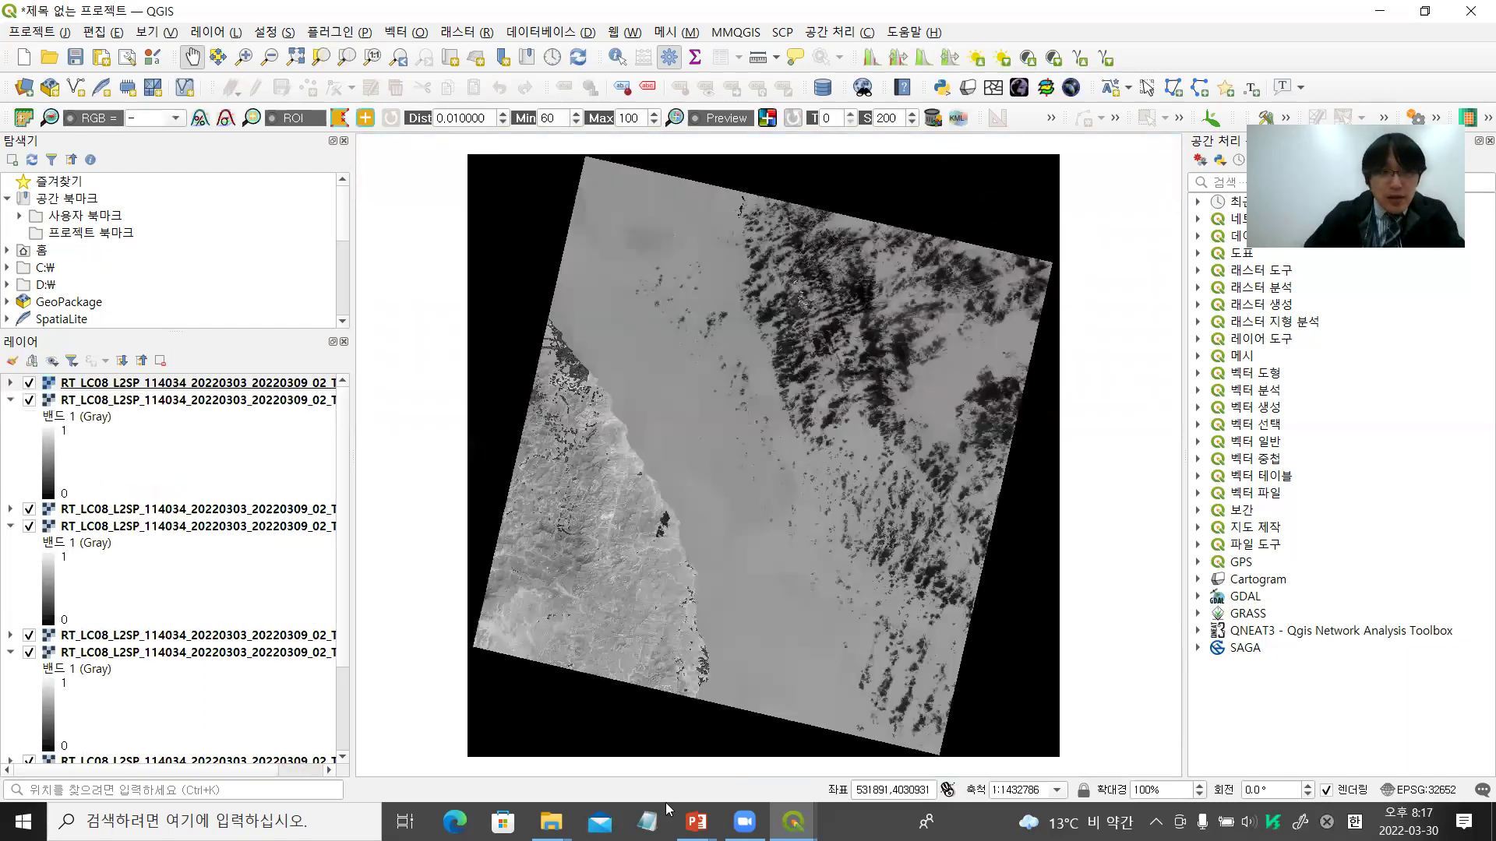
# Collapse all layer legends and widen the layer list to fit the full band names
pyautogui.click(141, 361)
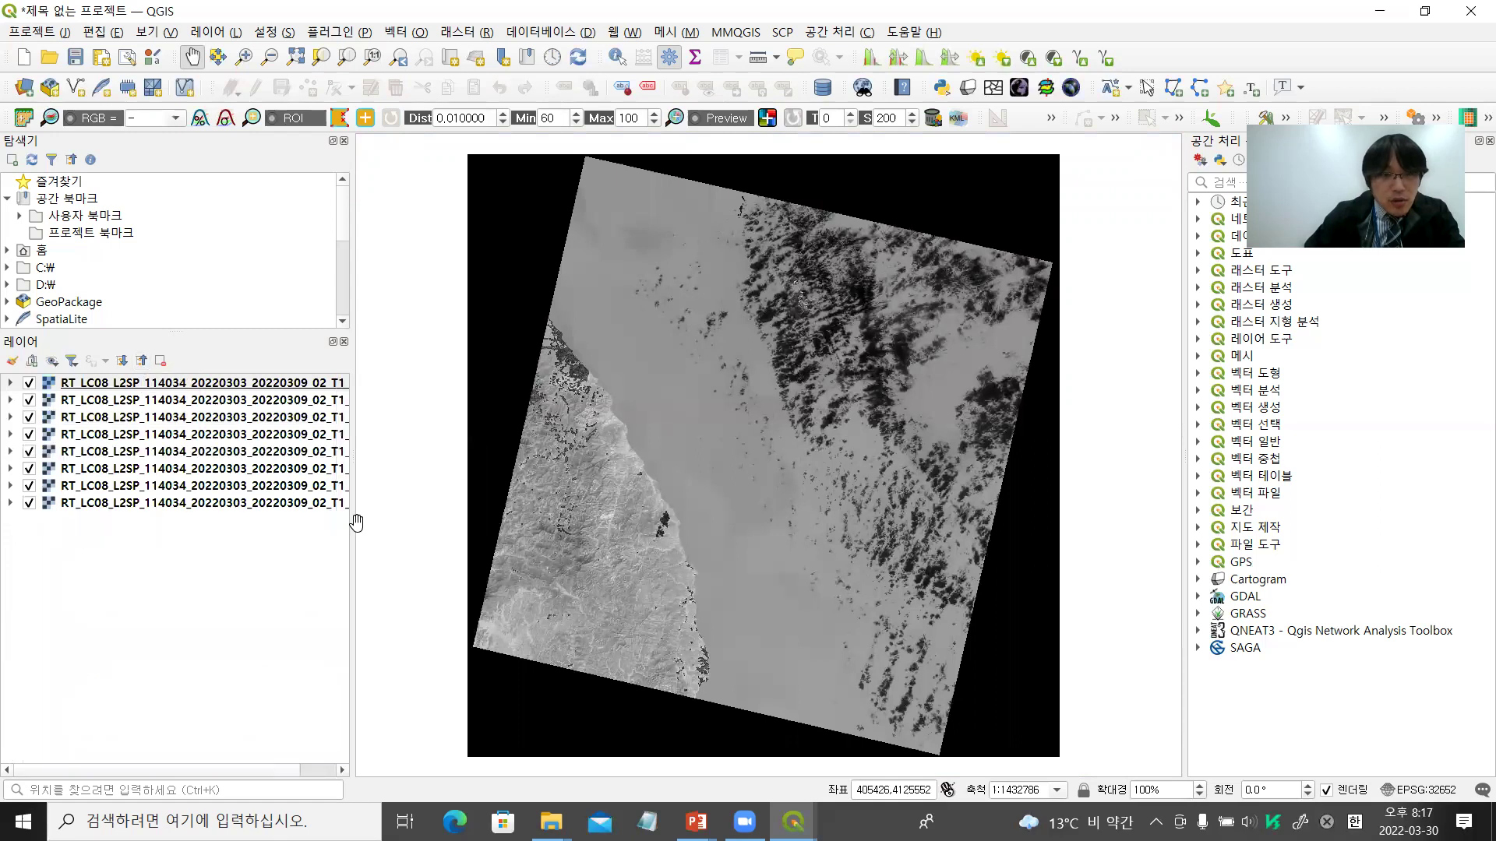
pyautogui.moveTo(353, 527); pyautogui.dragTo(370, 526)
pyautogui.moveTo(611, 537); pyautogui.dragTo(612, 537)
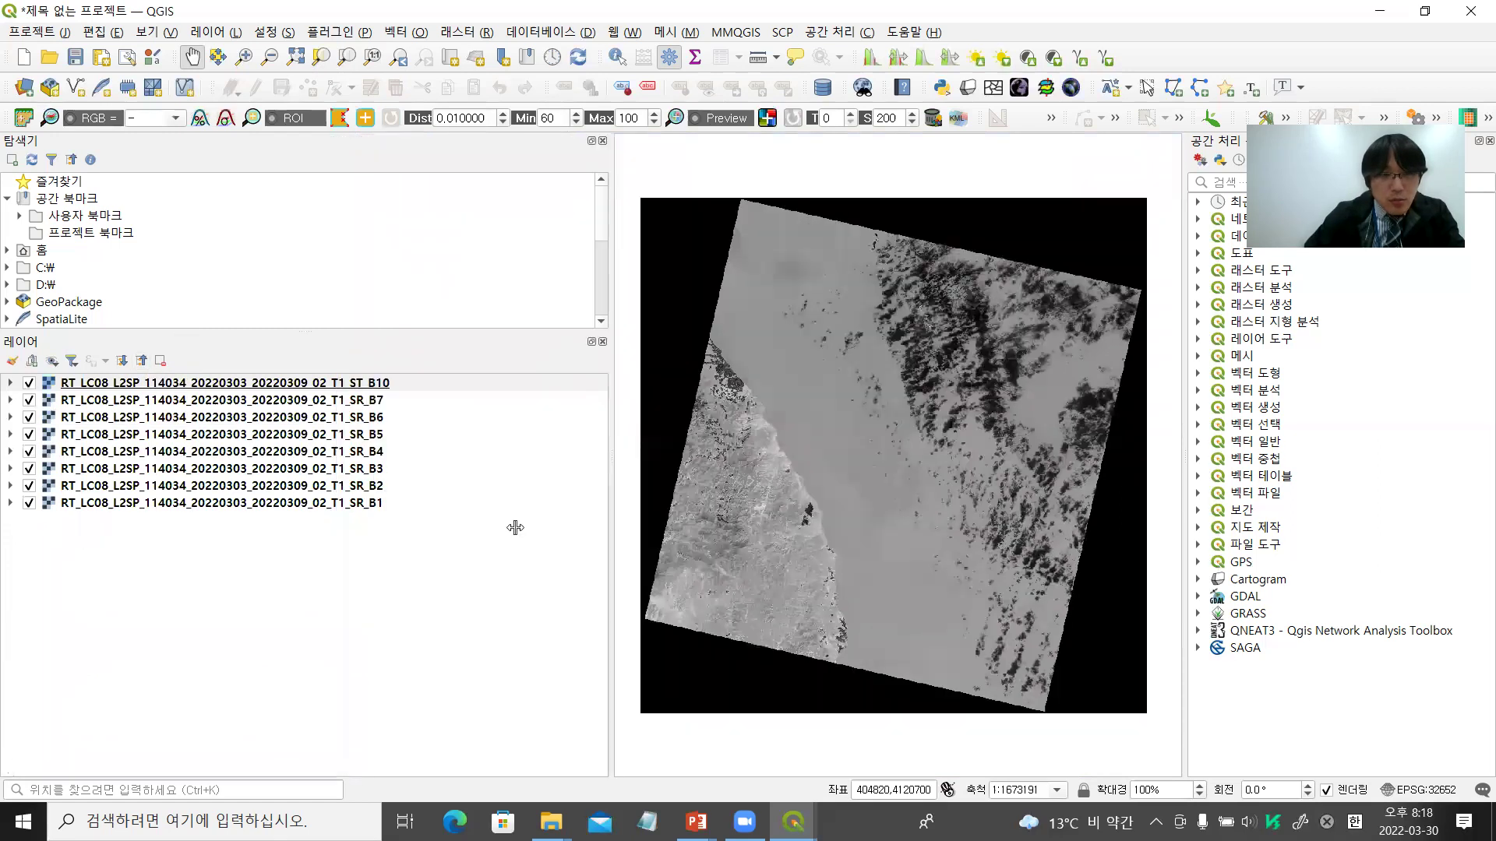
# Inspect the converted band layers from SR_B1 to ST_B10, including the legend of SR_B7
pyautogui.click(372, 504)
pyautogui.click(386, 383)
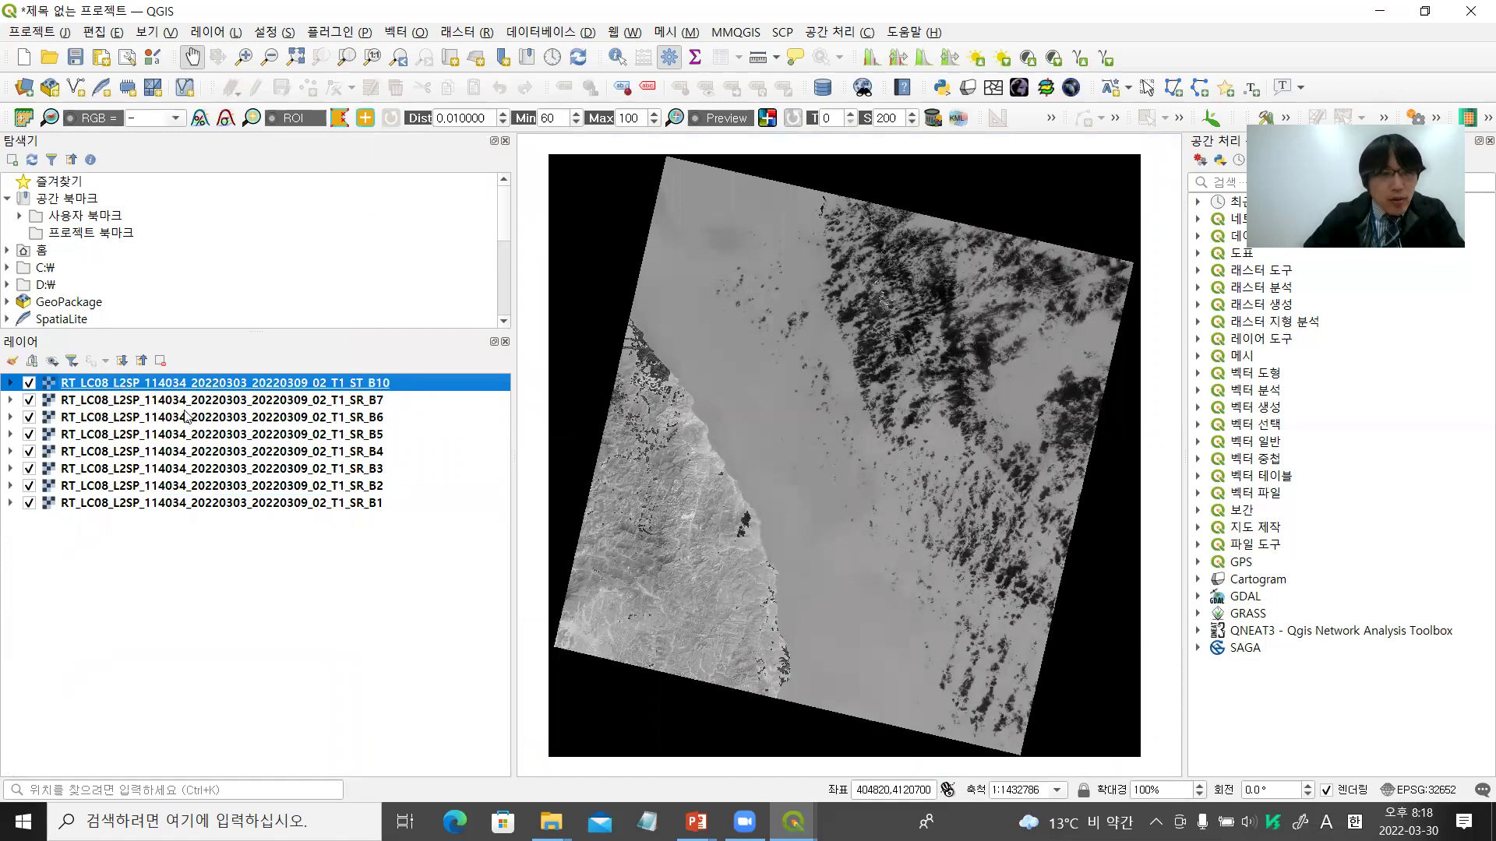
pyautogui.click(11, 399)
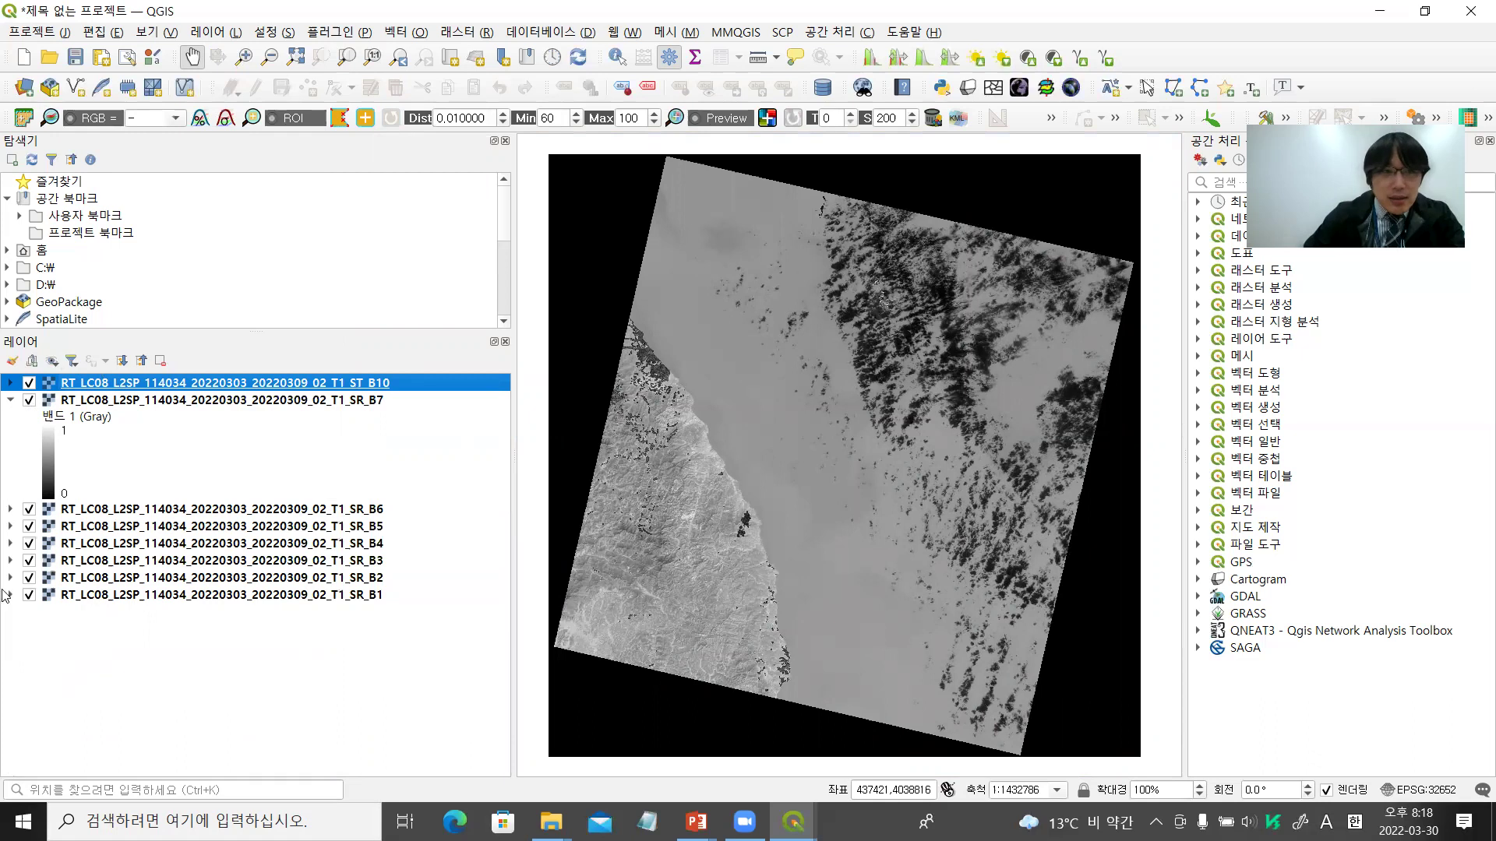
pyautogui.click(11, 400)
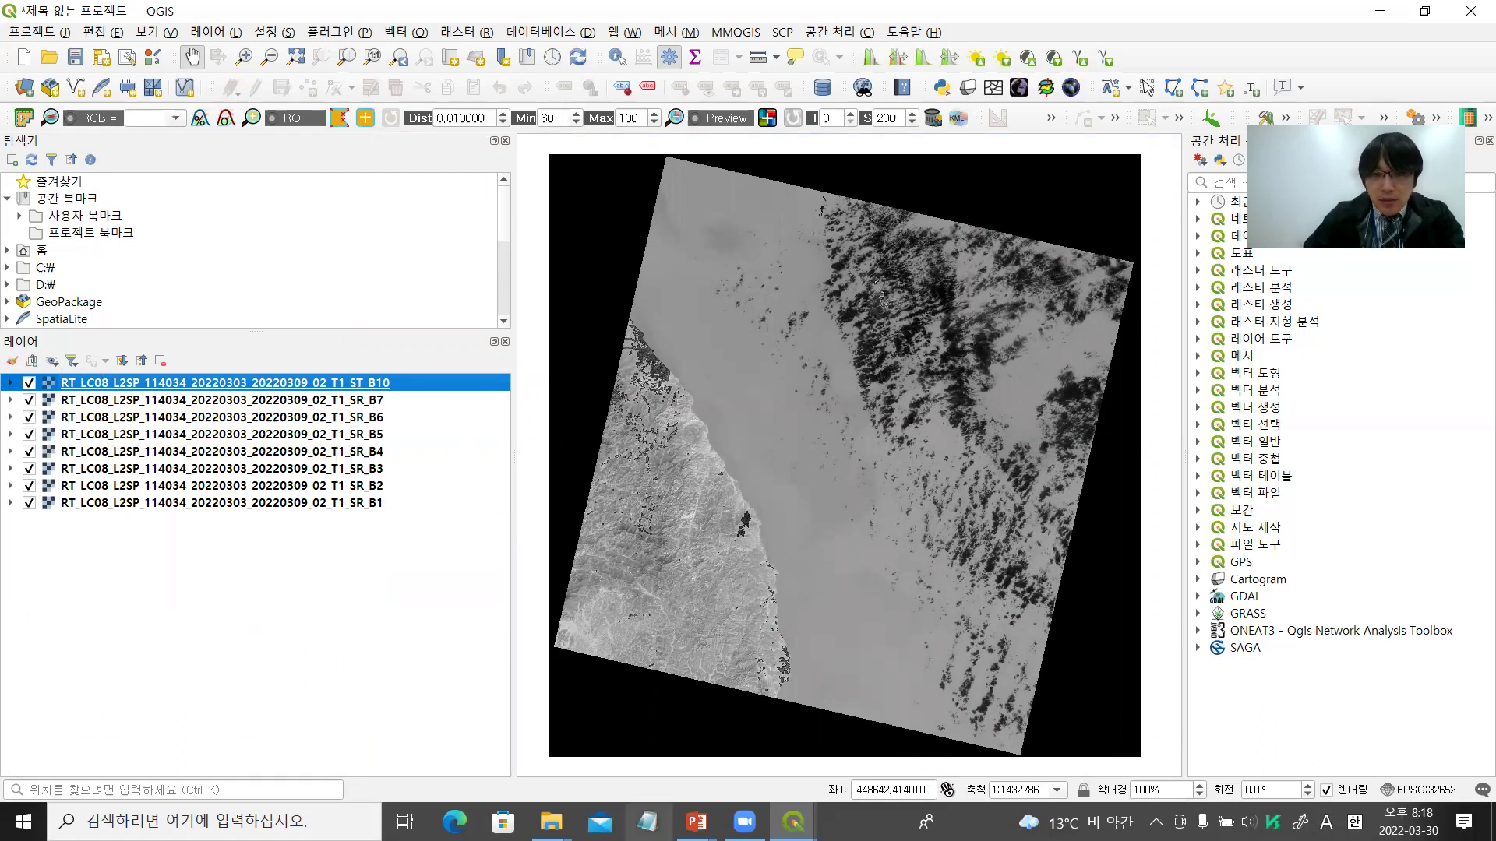
# Switch to the PowerPoint slide show and read slides 32 to 34 on the RT_ layers, band wavelengths and Band set
pyautogui.hotkey('alt', 'Tab')
pyautogui.press('Right')
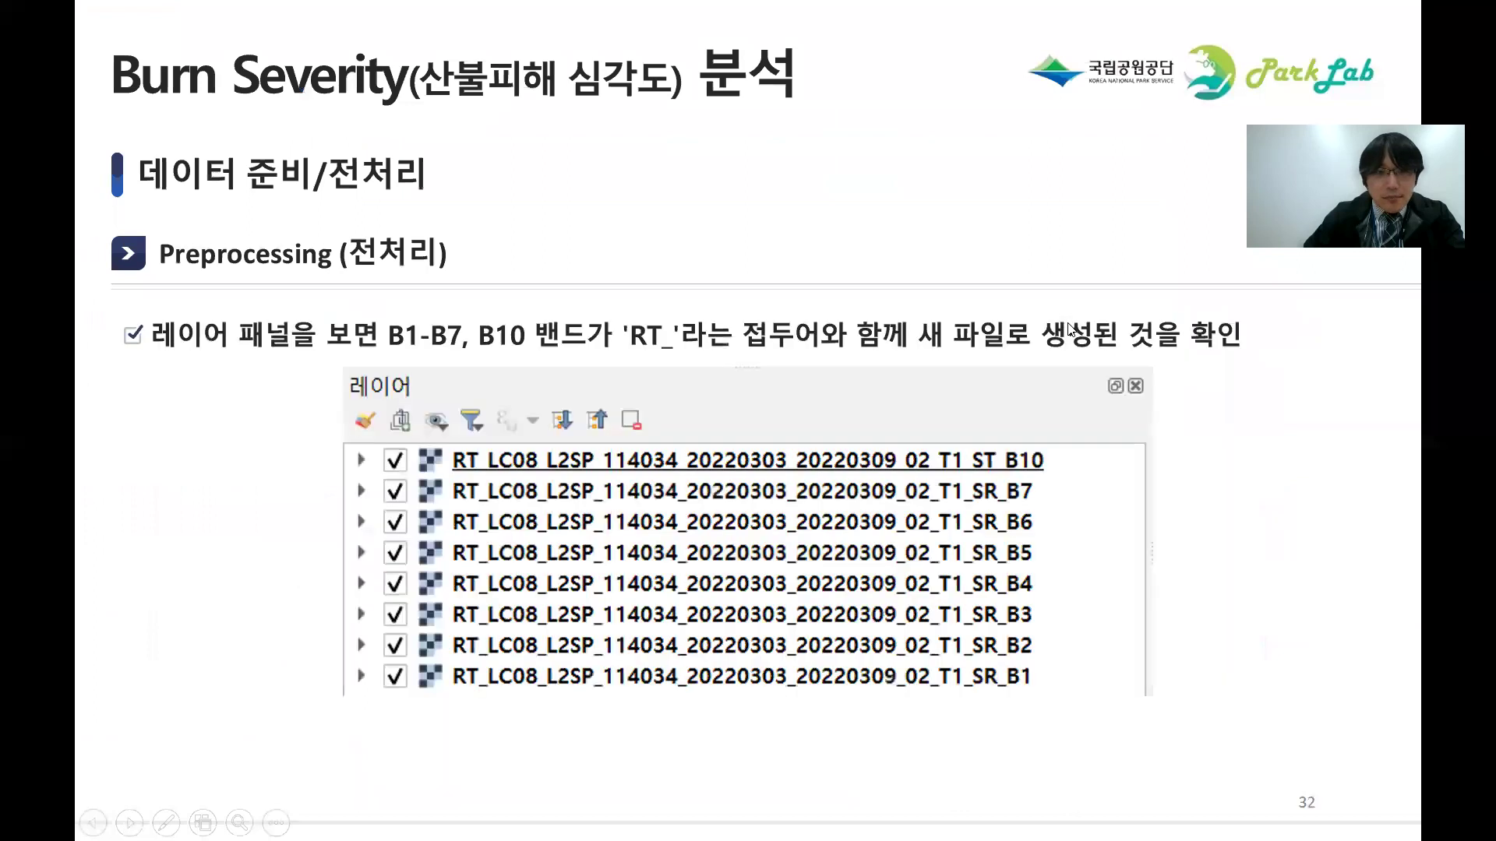
pyautogui.press('Left')
pyautogui.press('Right')
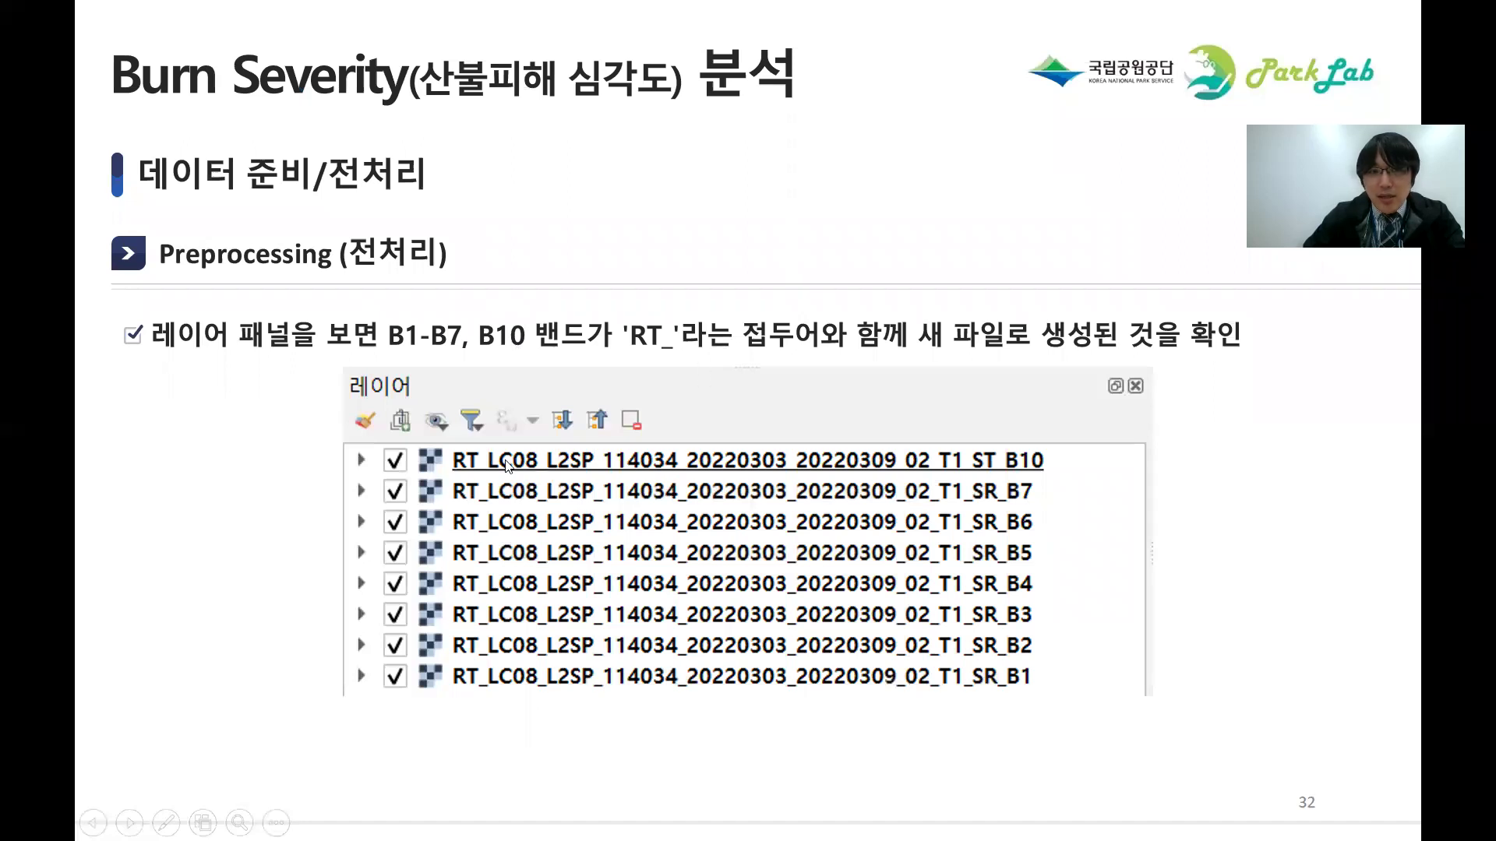
pyautogui.click(949, 426)
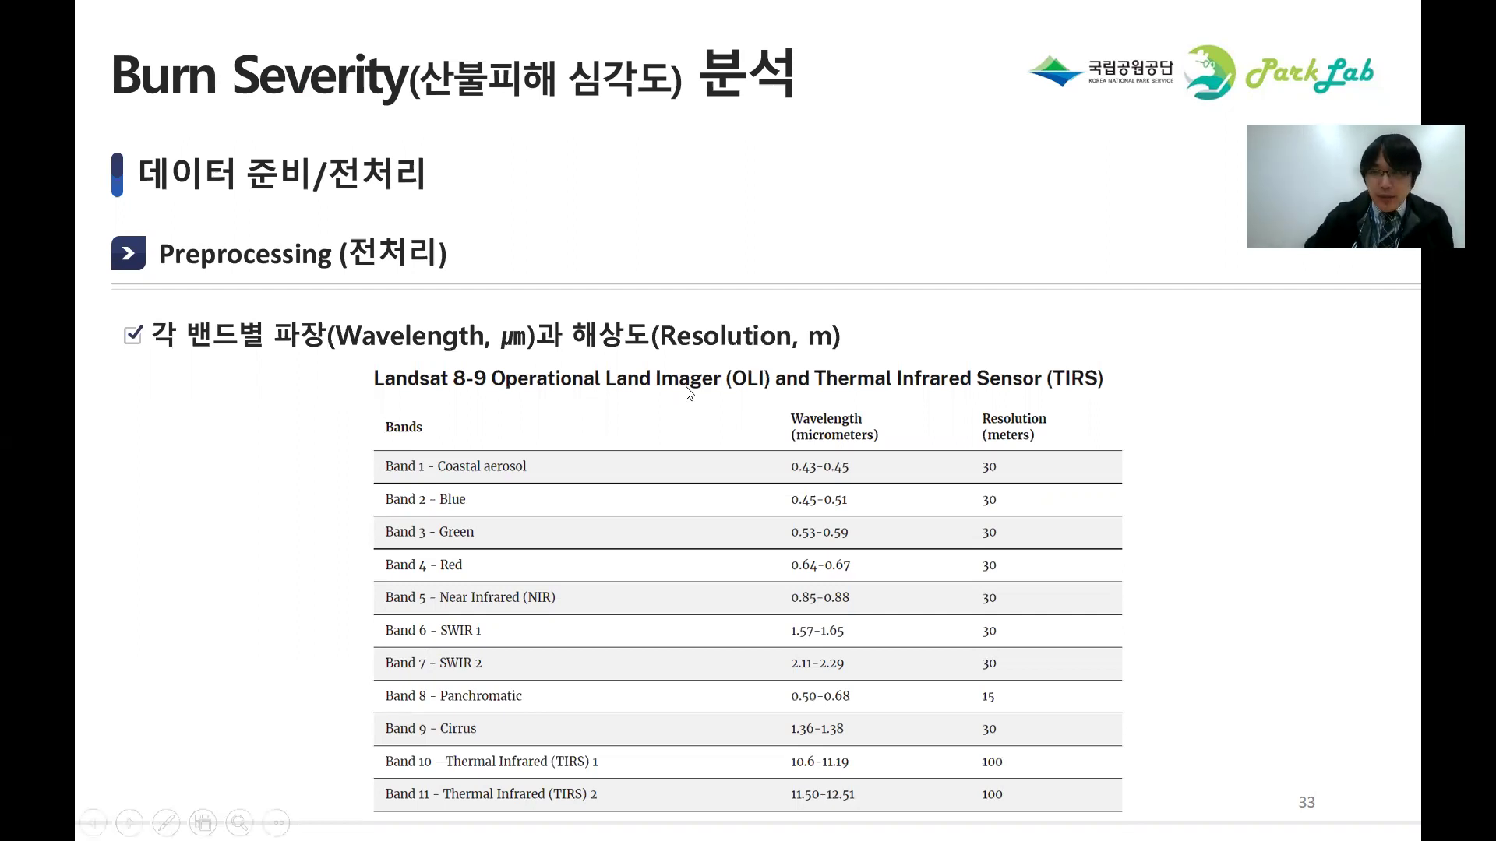
pyautogui.press('Right')
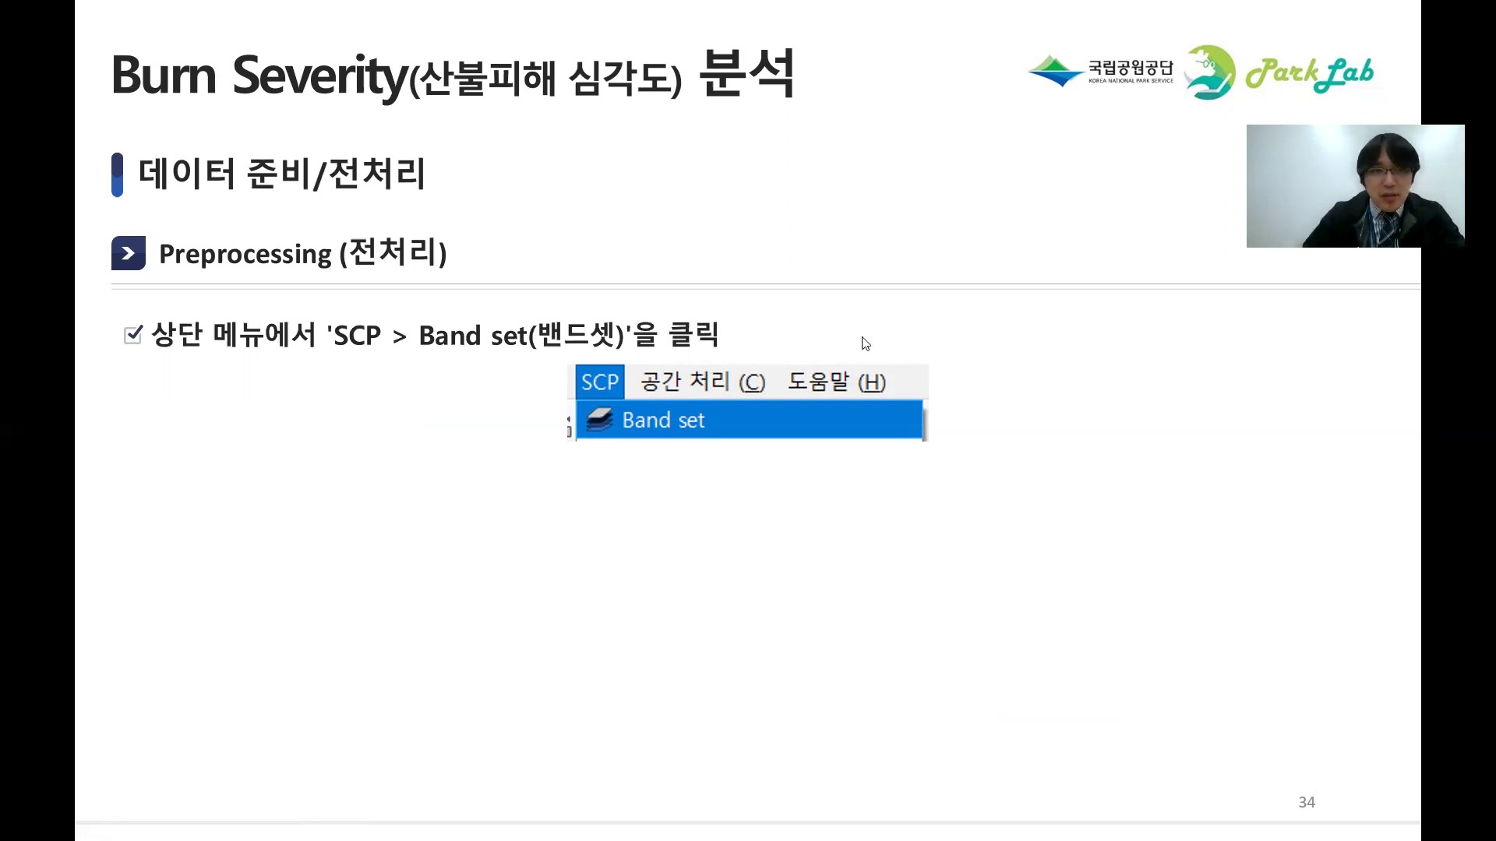
# Switch to QGIS, open the plugin's Band set tool and move its window up, clear of the lower part of the map
pyautogui.hotkey('alt', 'Tab')
pyautogui.click(783, 32)
pyautogui.click(811, 56)
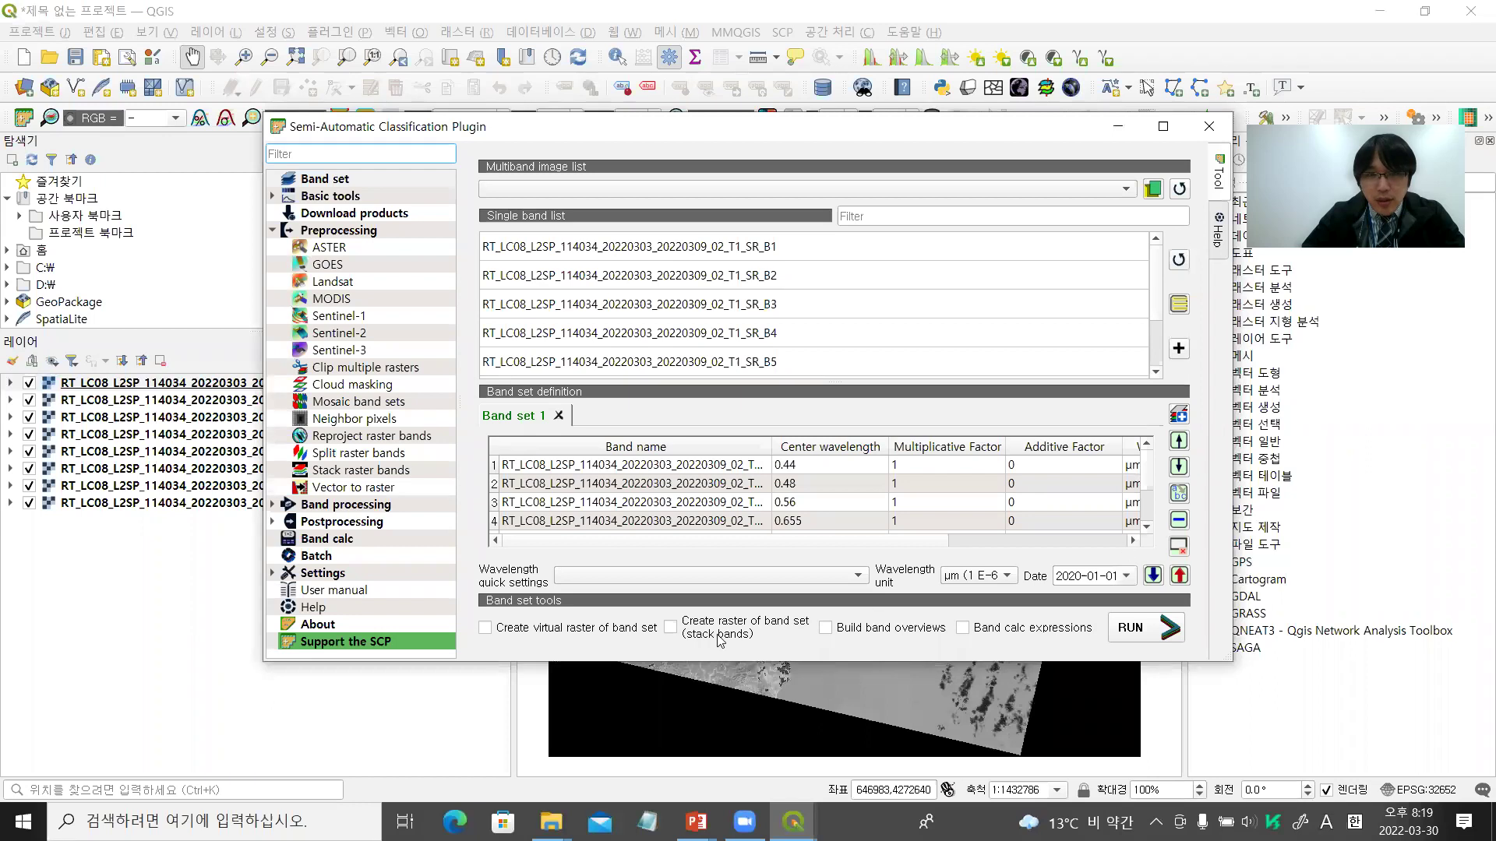
pyautogui.moveTo(847, 126); pyautogui.dragTo(771, 50)
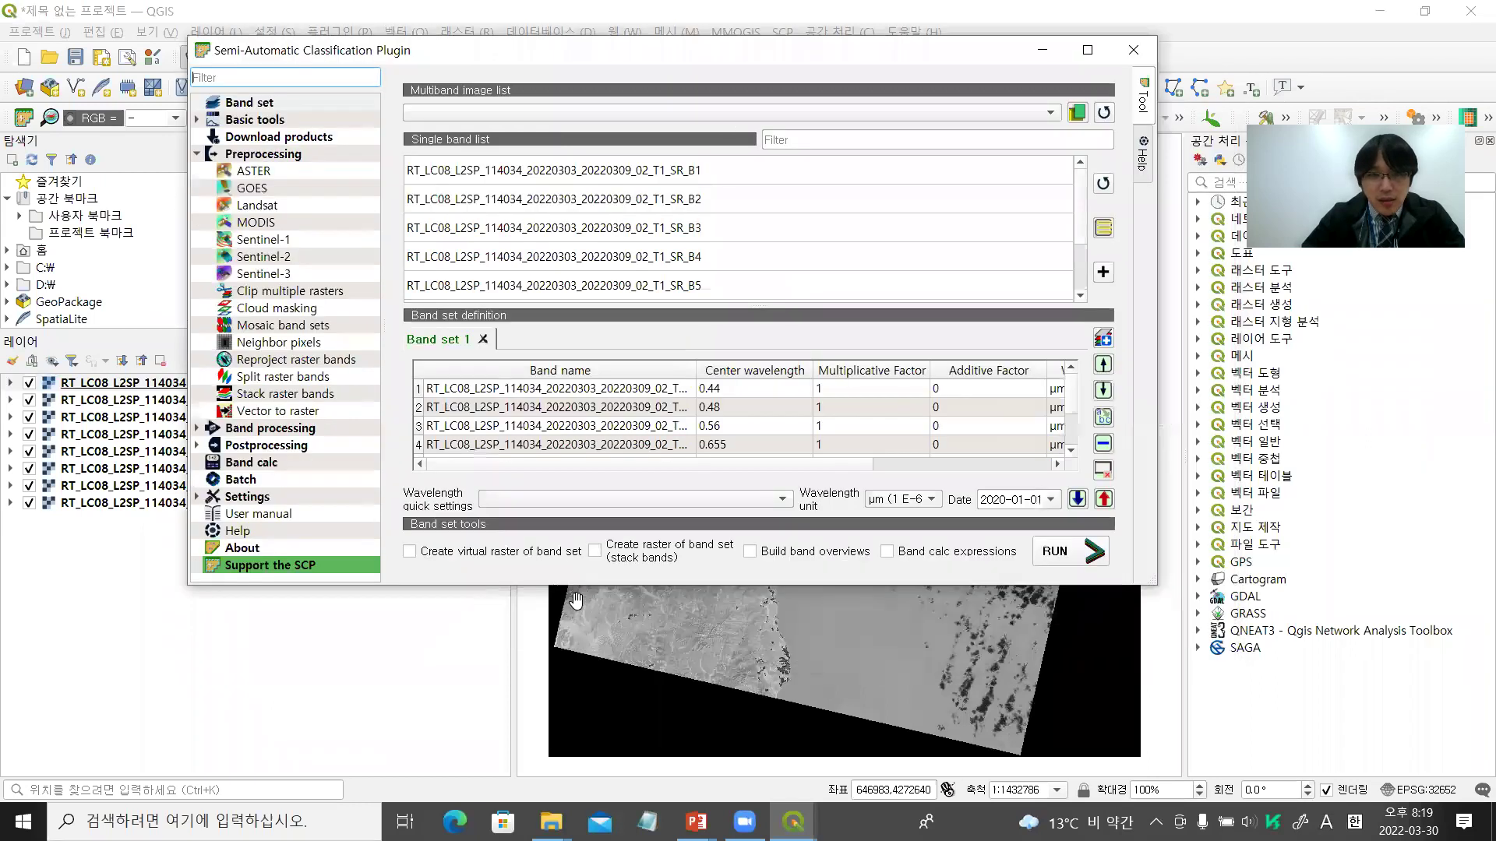
# Enlarge the Band set window downward, review the bands of Band set 1 and close the window
pyautogui.moveTo(587, 588); pyautogui.dragTo(587, 745)
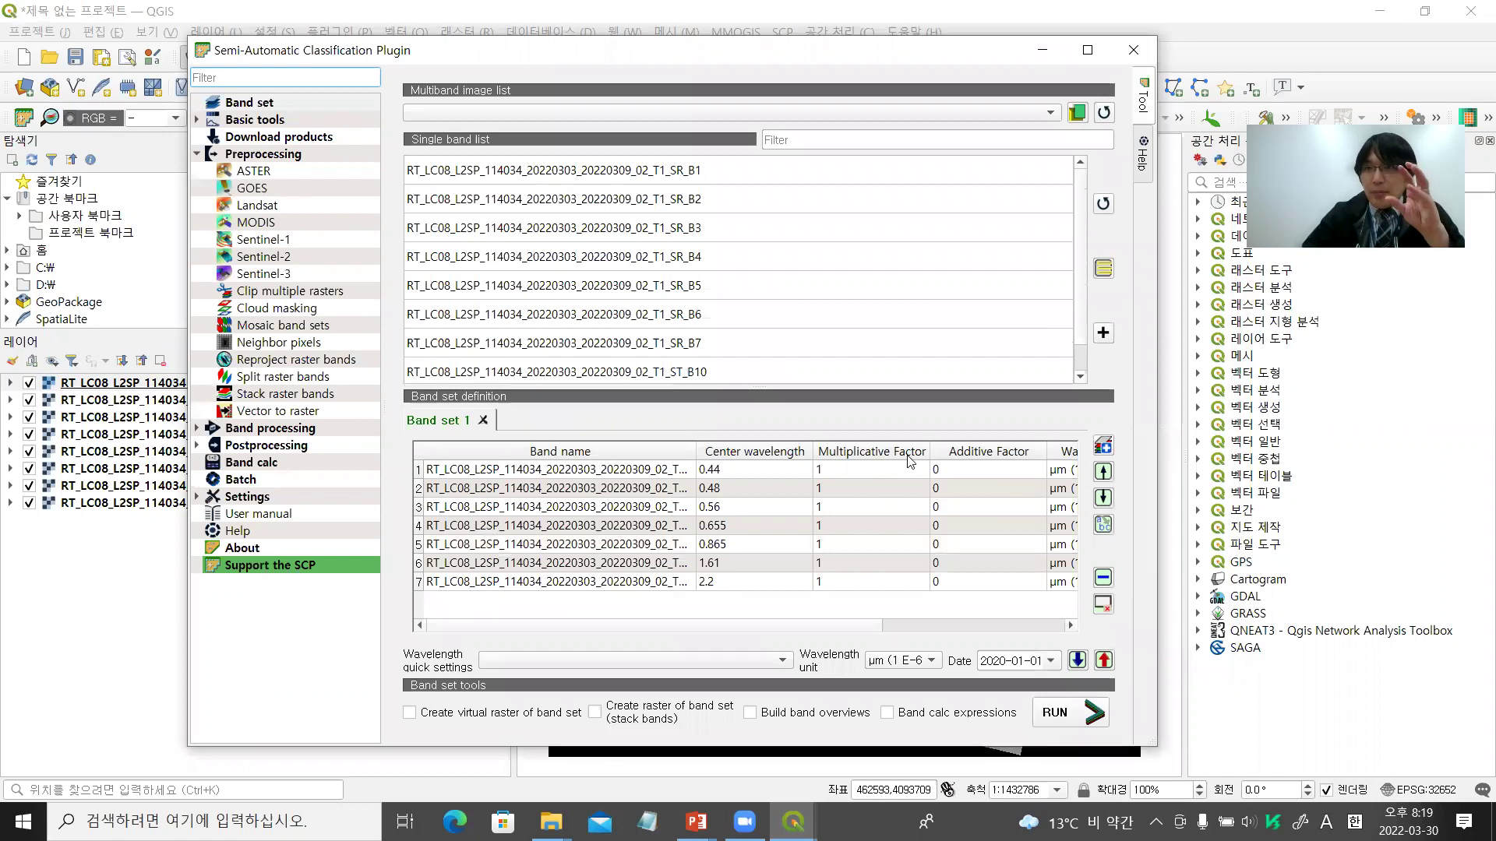
pyautogui.click(1135, 54)
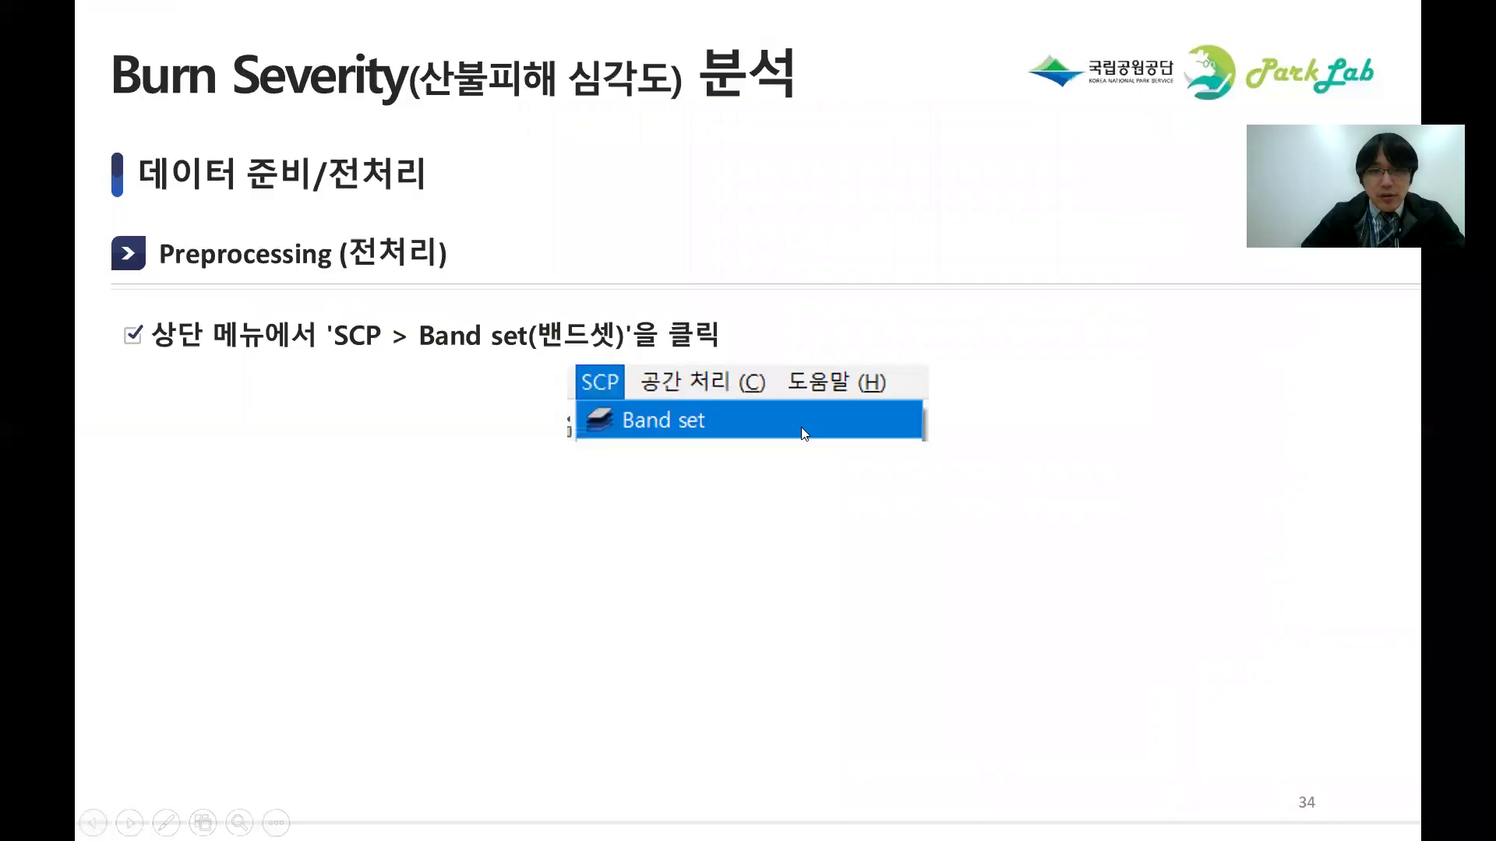
# In the PowerPoint slide show, advance from slide 34 to 37 and read about Band set 1 and Landsat band combinations
pyautogui.click(804, 434)
pyautogui.click(805, 434)
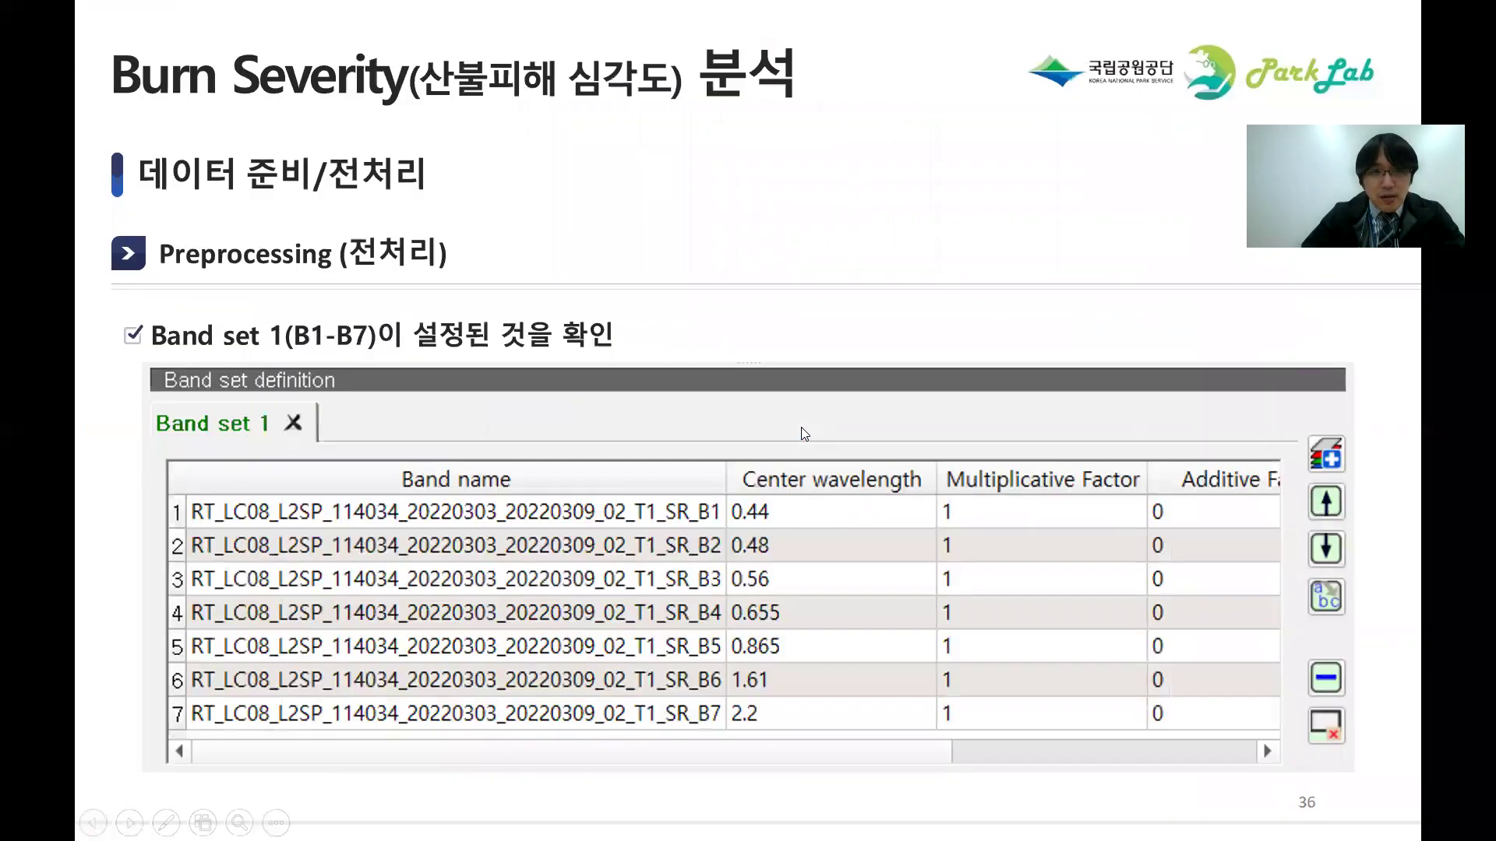
pyautogui.click(805, 434)
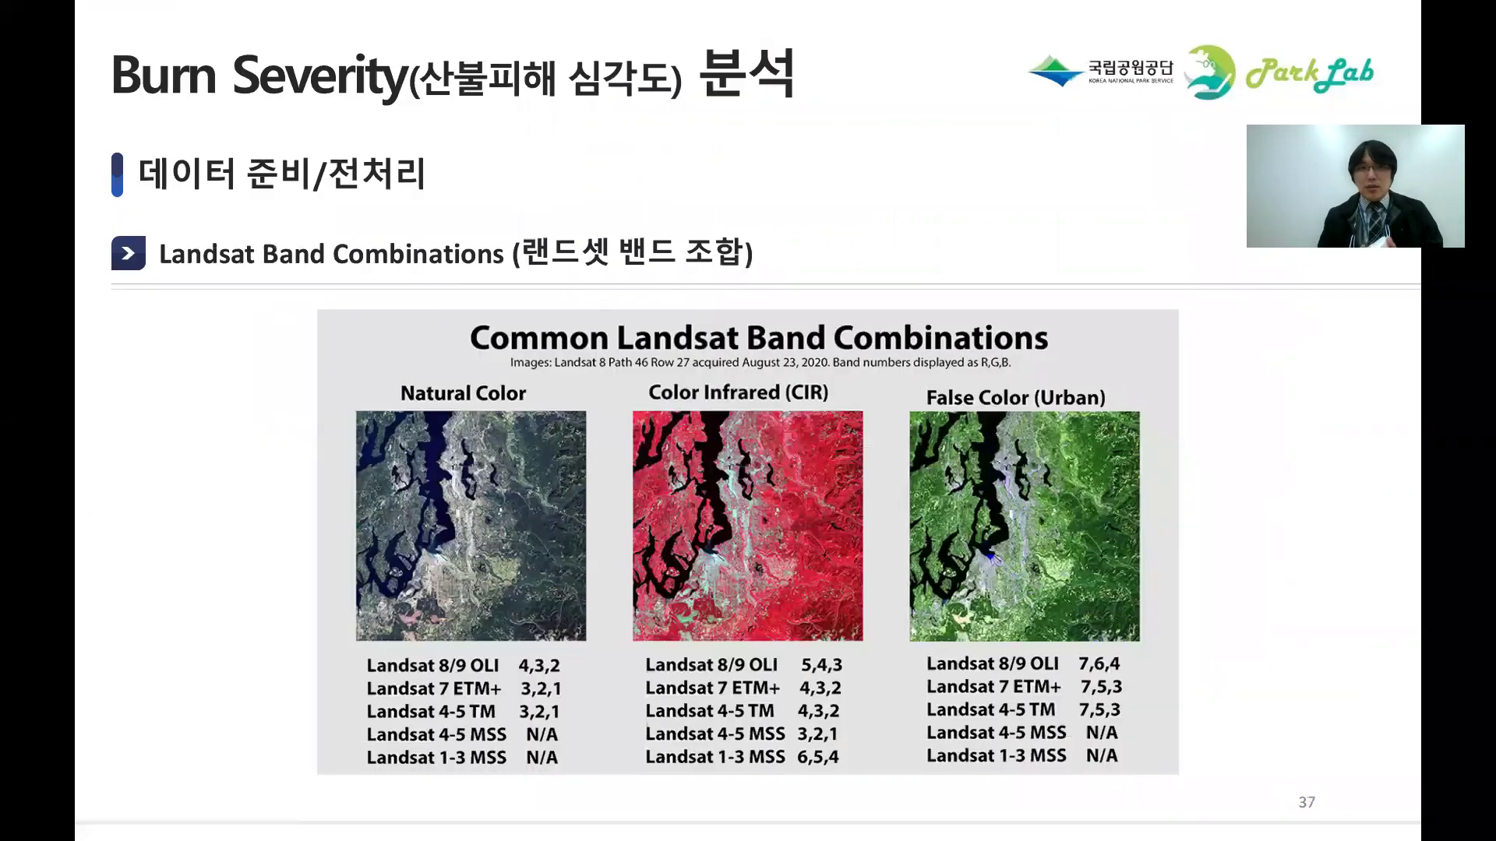
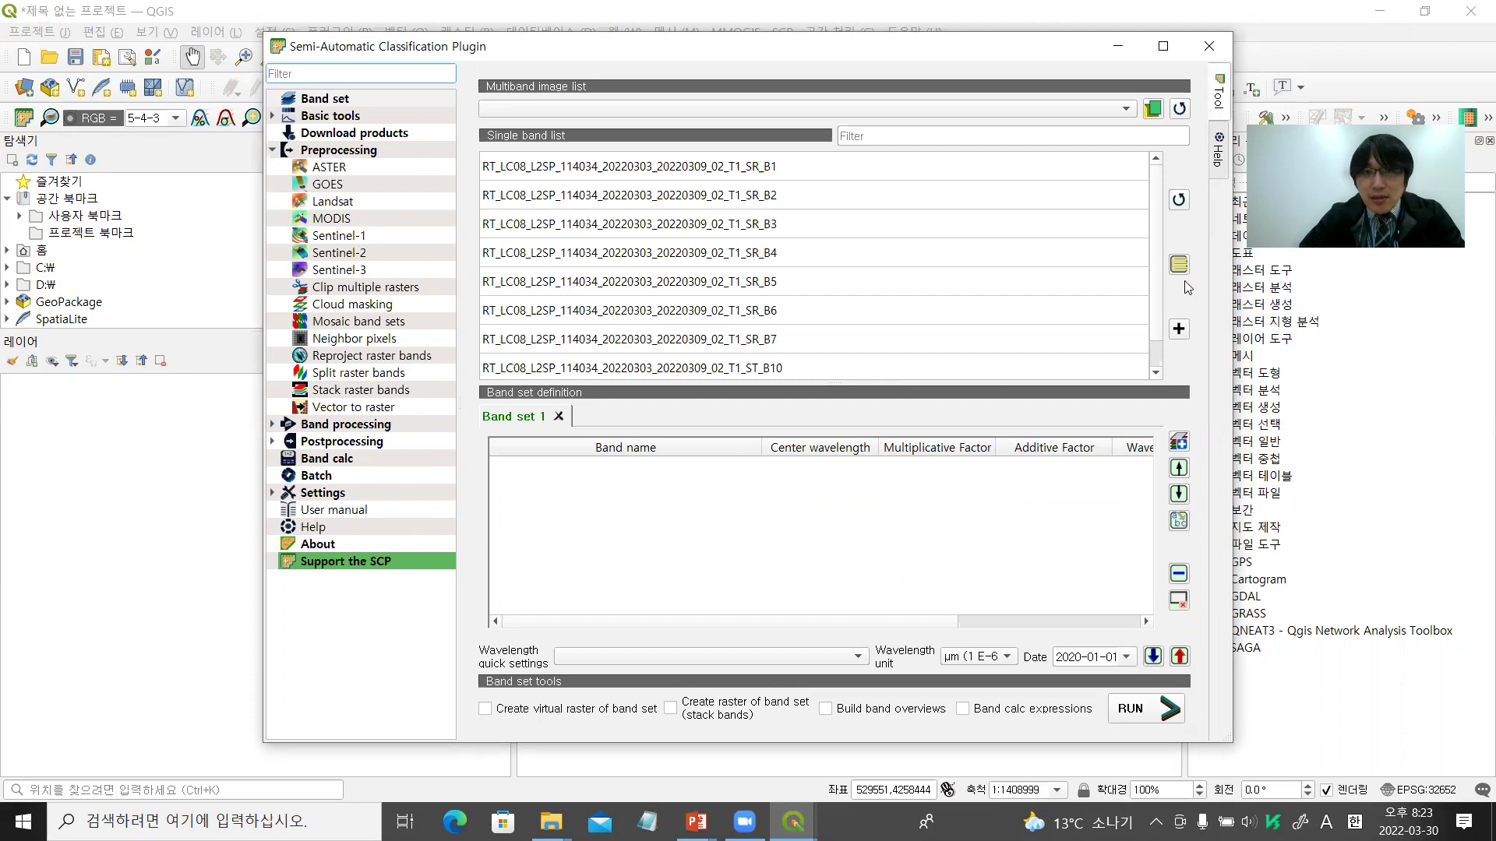
# Close the Band set window in QGIS and open the plugin's Landsat preprocessing tool
pyautogui.click(1202, 52)
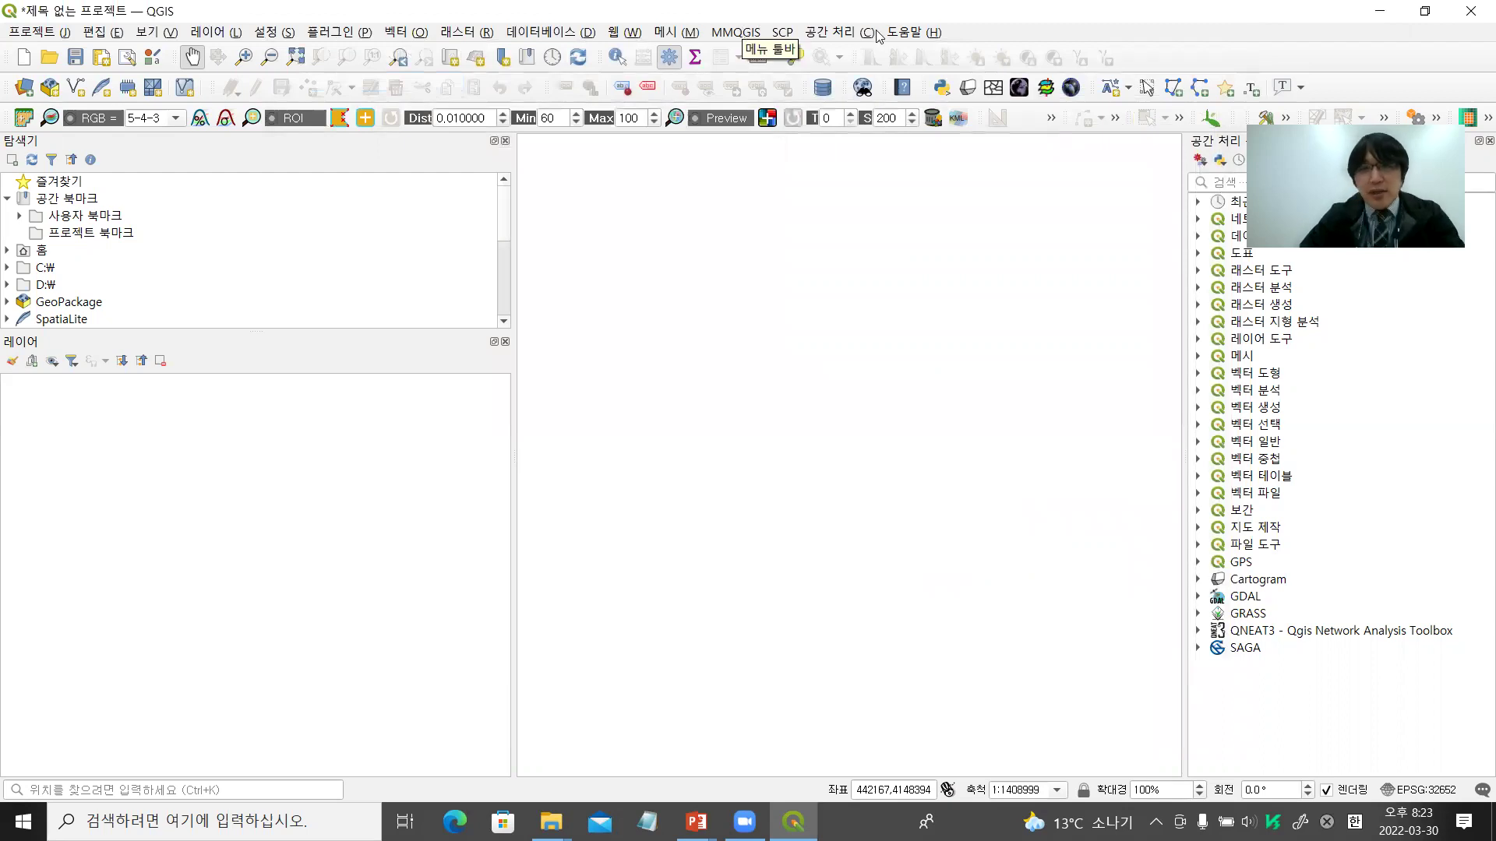
pyautogui.click(792, 33)
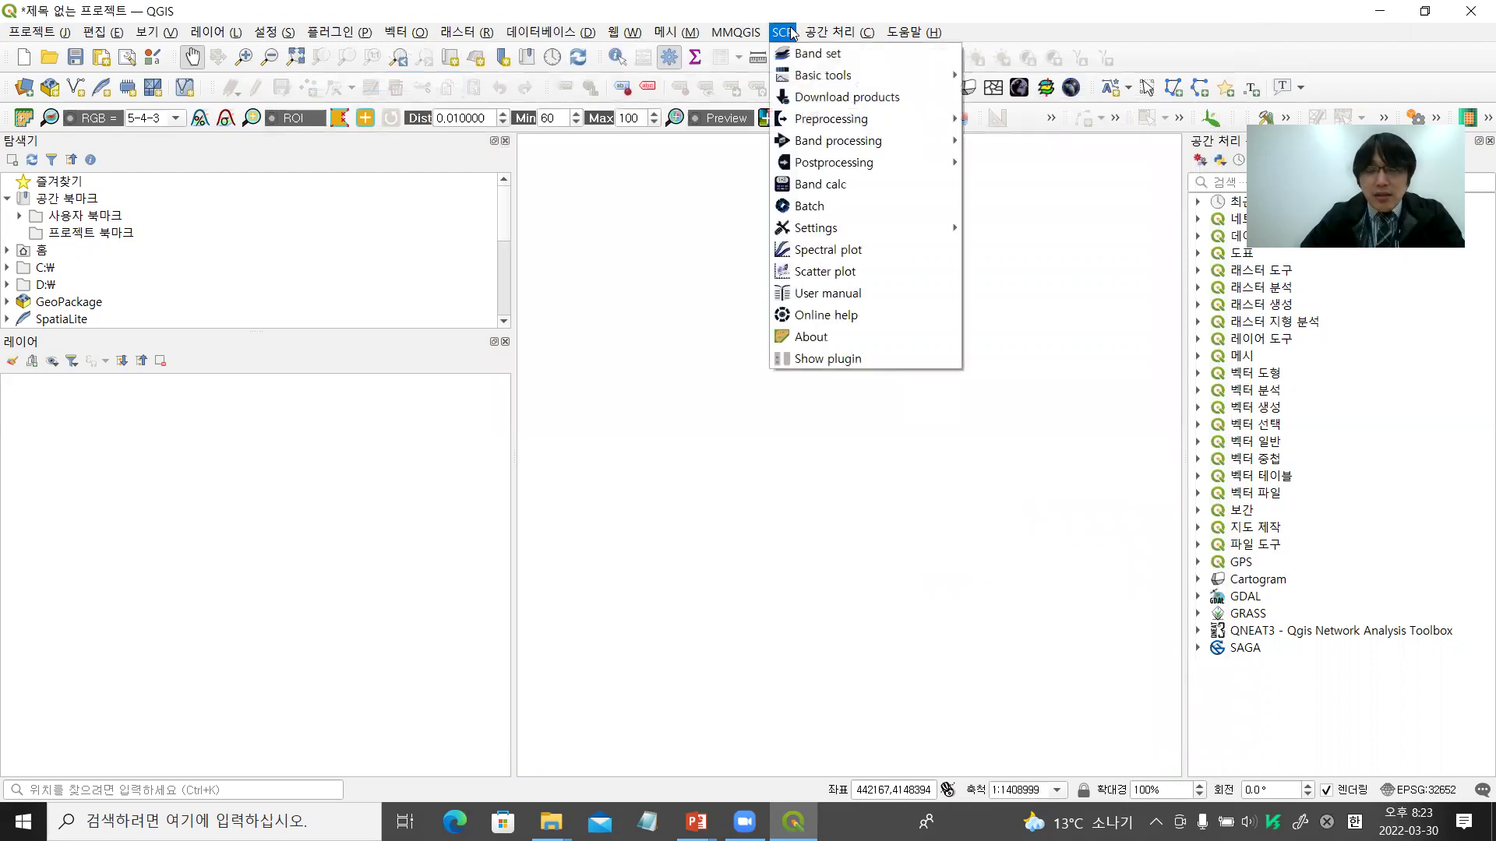
pyautogui.moveTo(902, 121)
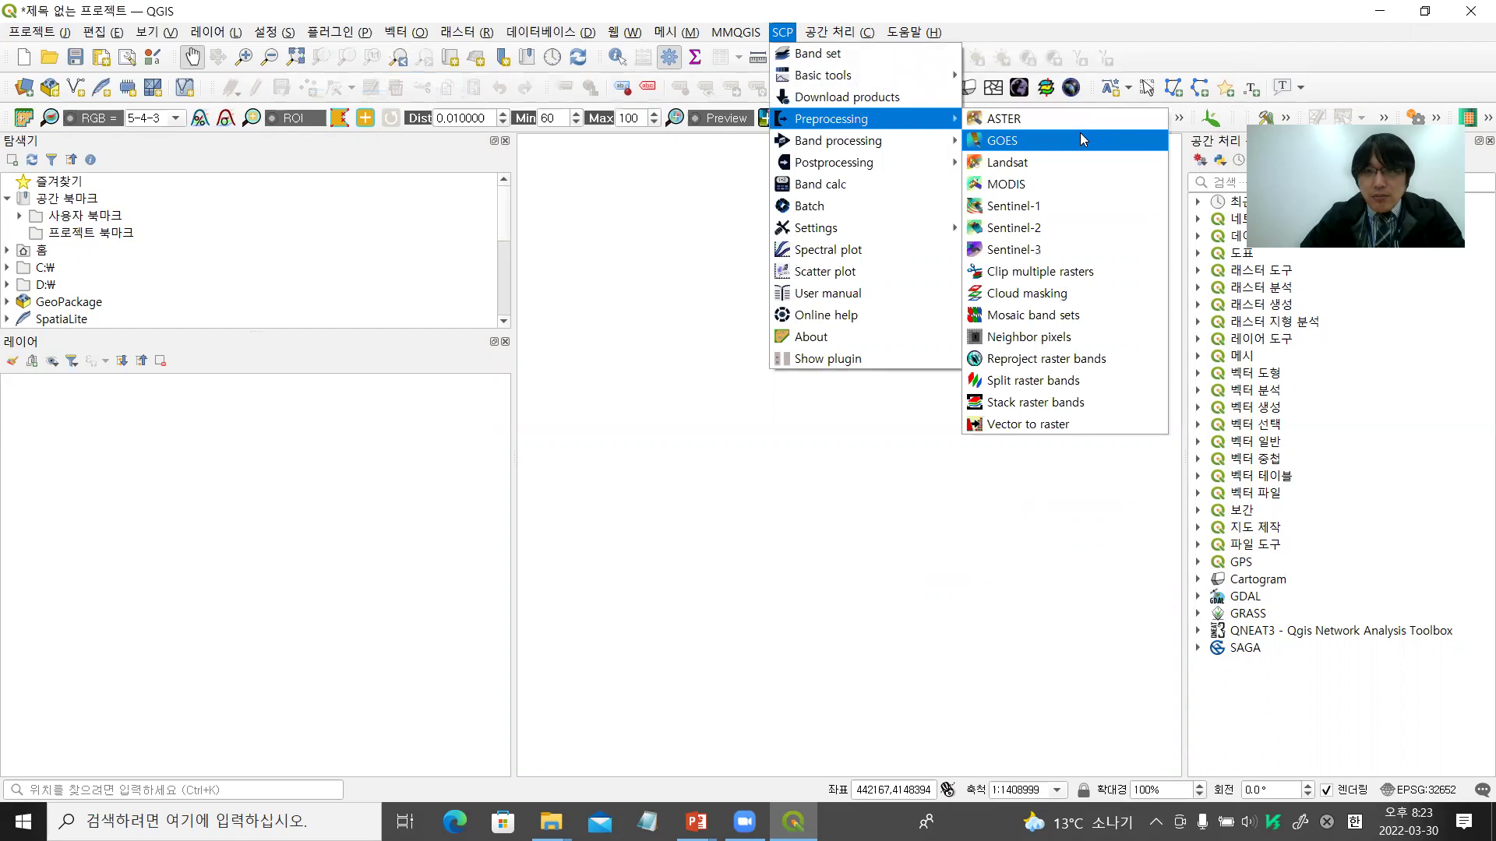
pyautogui.click(1081, 162)
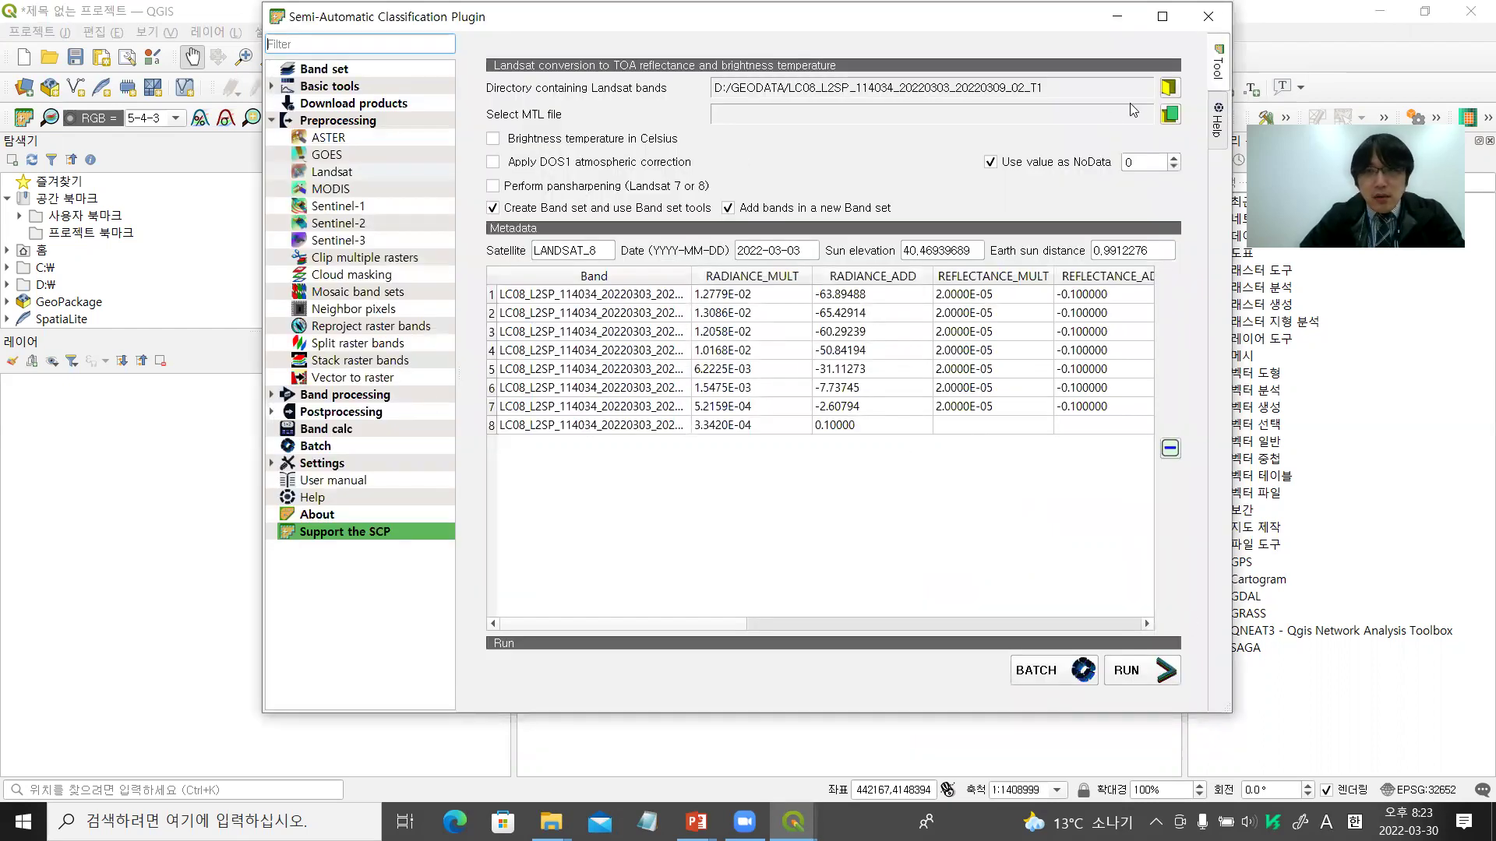
# Set the Landsat bands directory to D:/GEODATA/LC08_L2SP_115034_20220310_20220315_02_T1 and fit the Band column to the full file names
pyautogui.click(1170, 89)
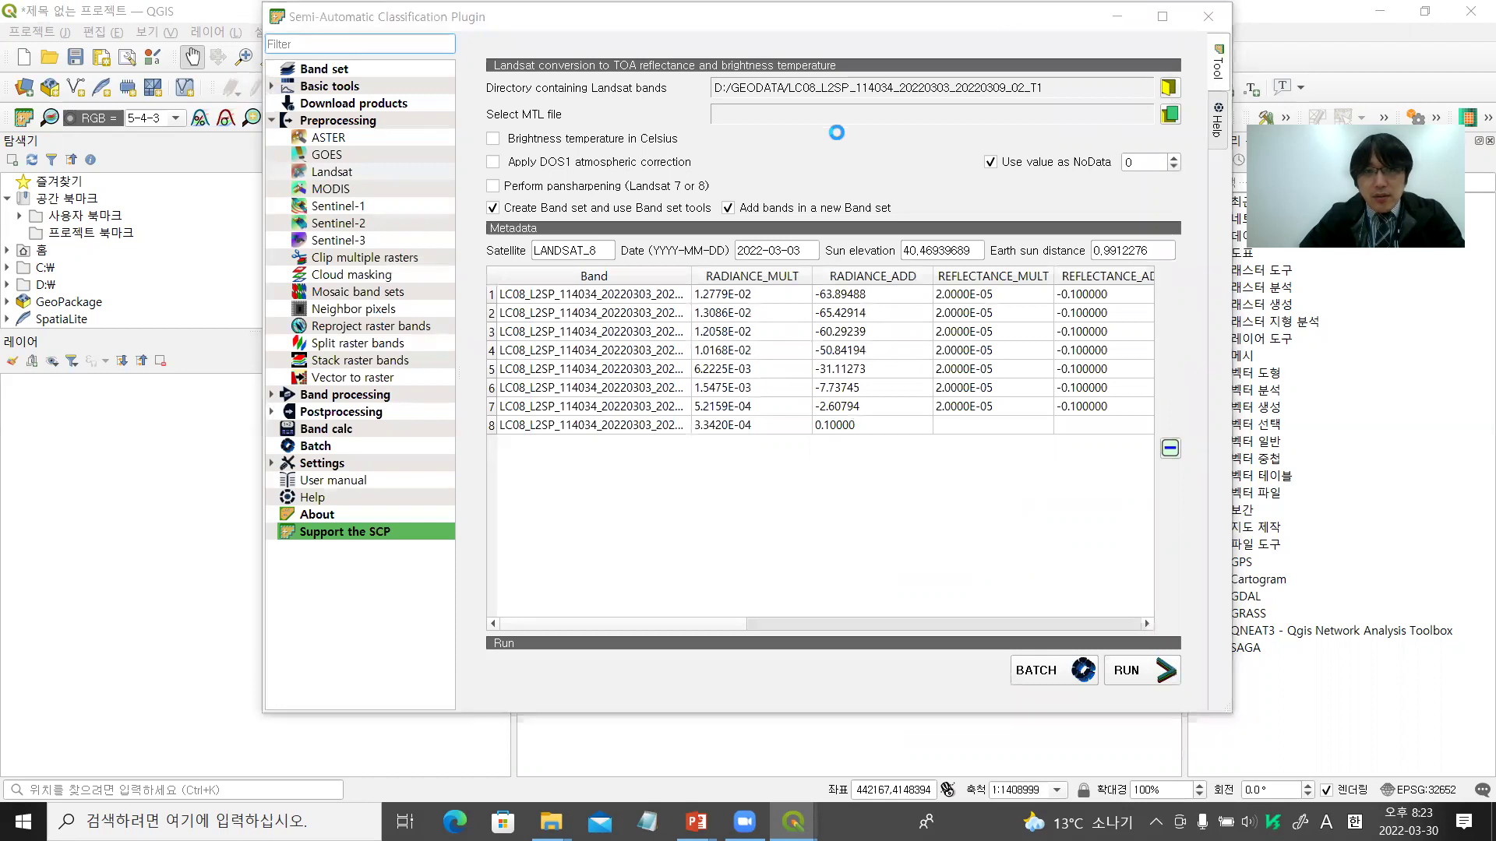
pyautogui.click(438, 79)
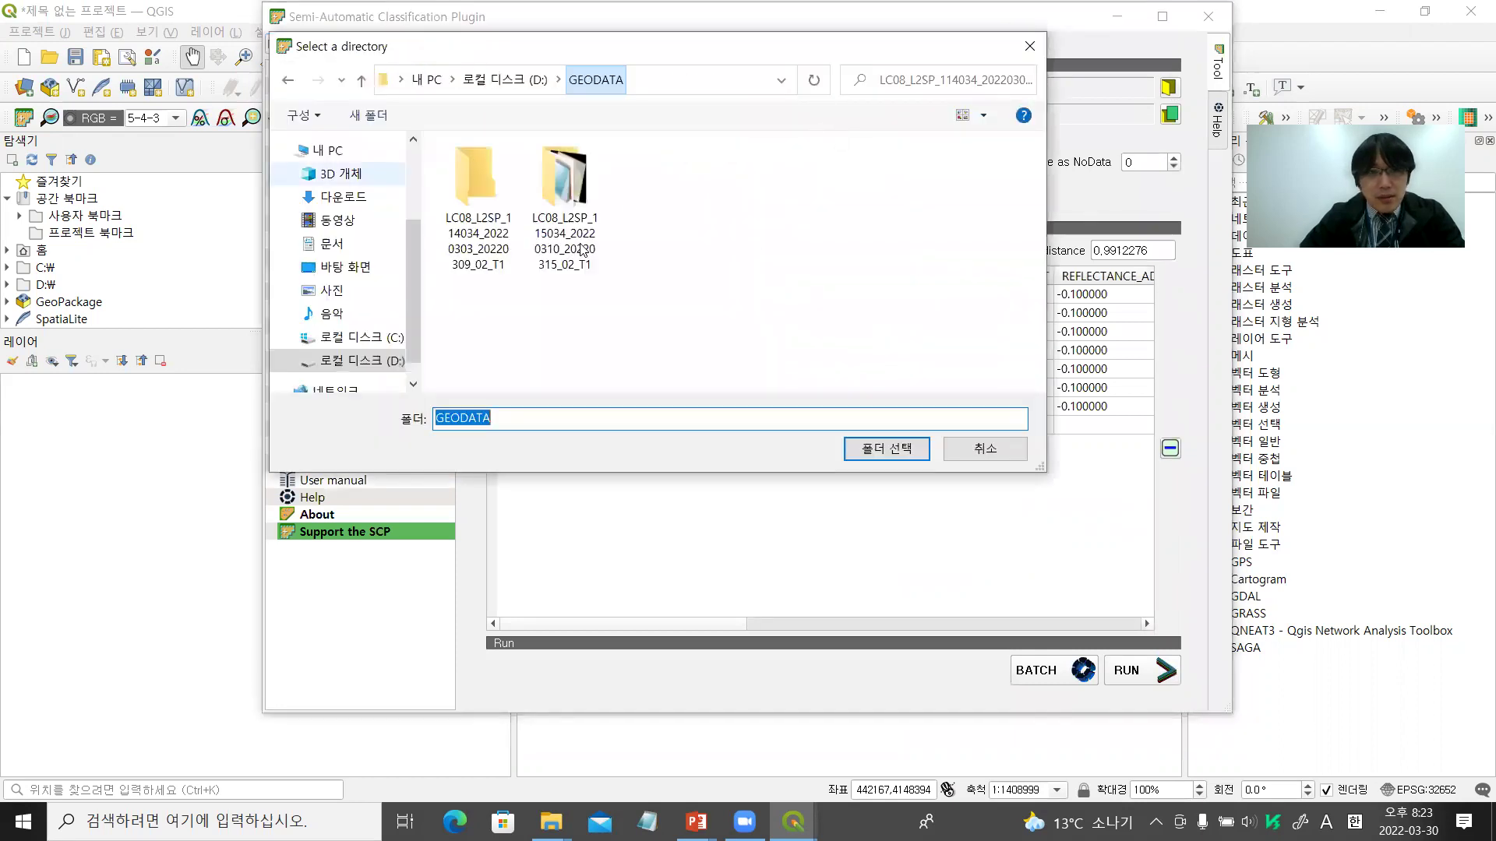
pyautogui.click(495, 176)
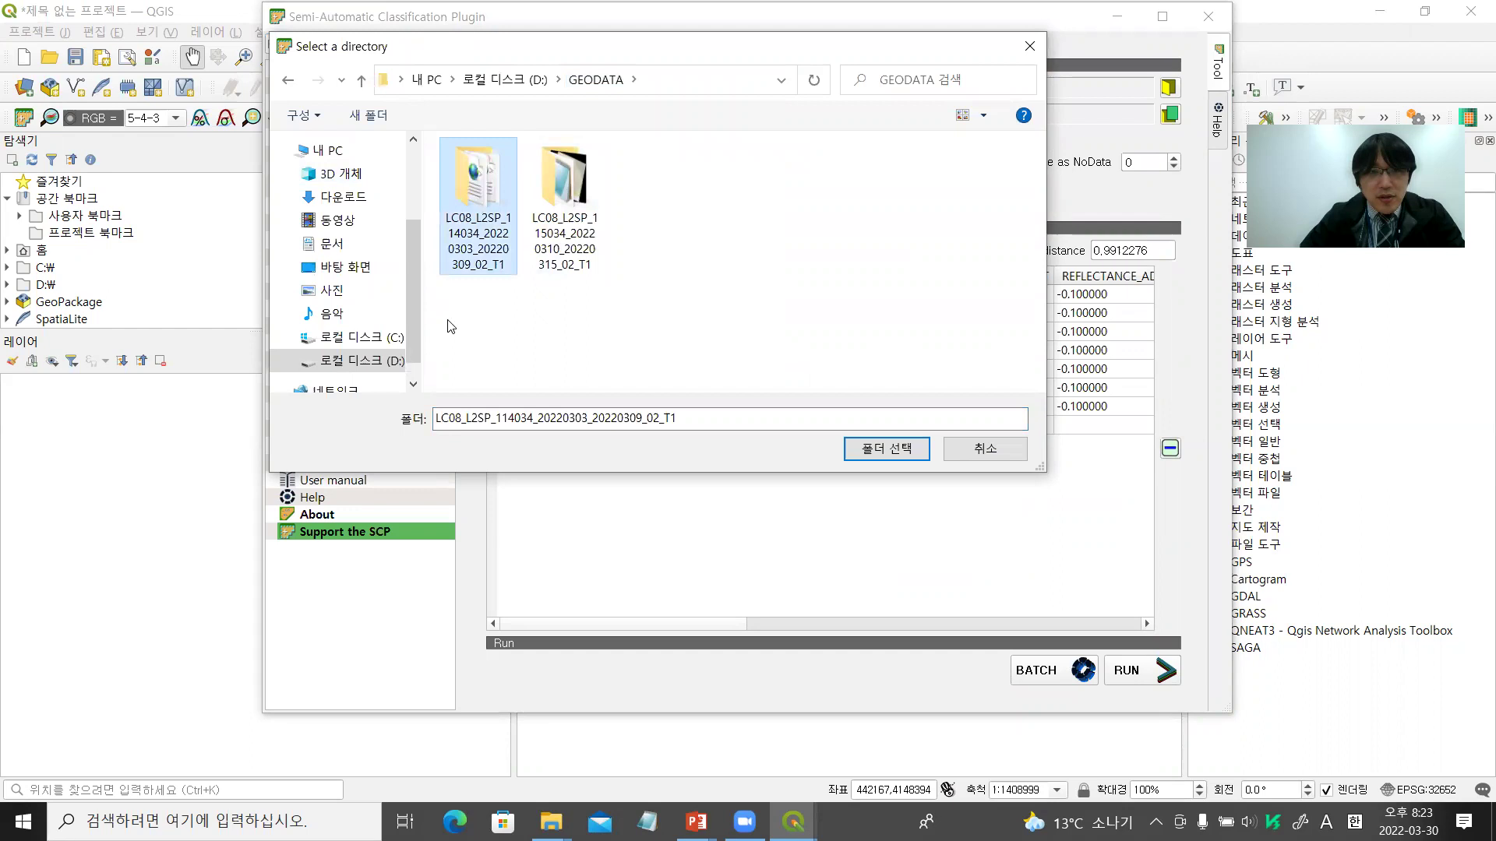
pyautogui.click(565, 233)
pyautogui.click(881, 453)
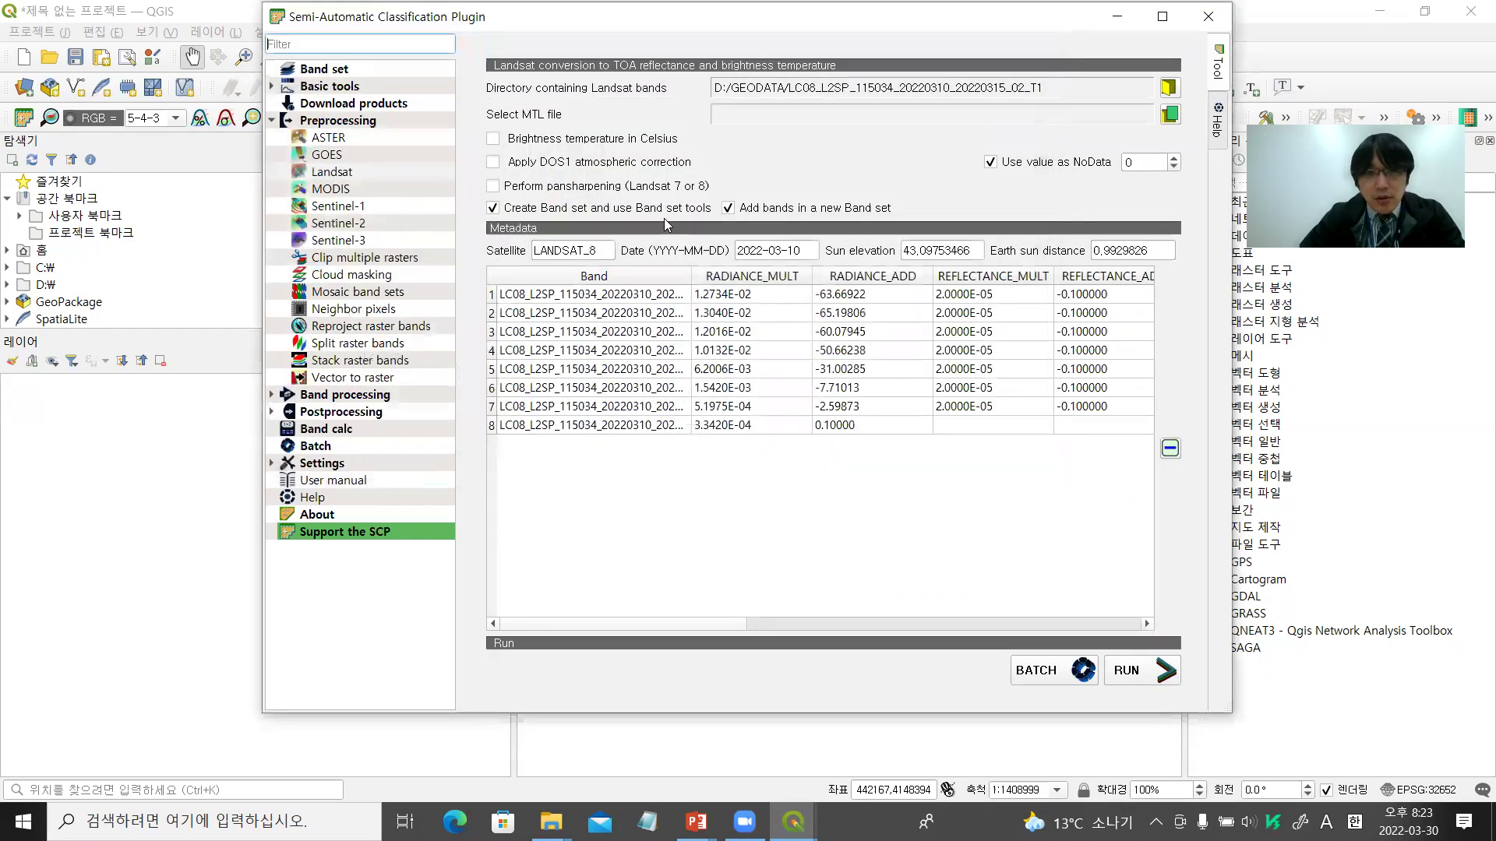
pyautogui.doubleClick(689, 276)
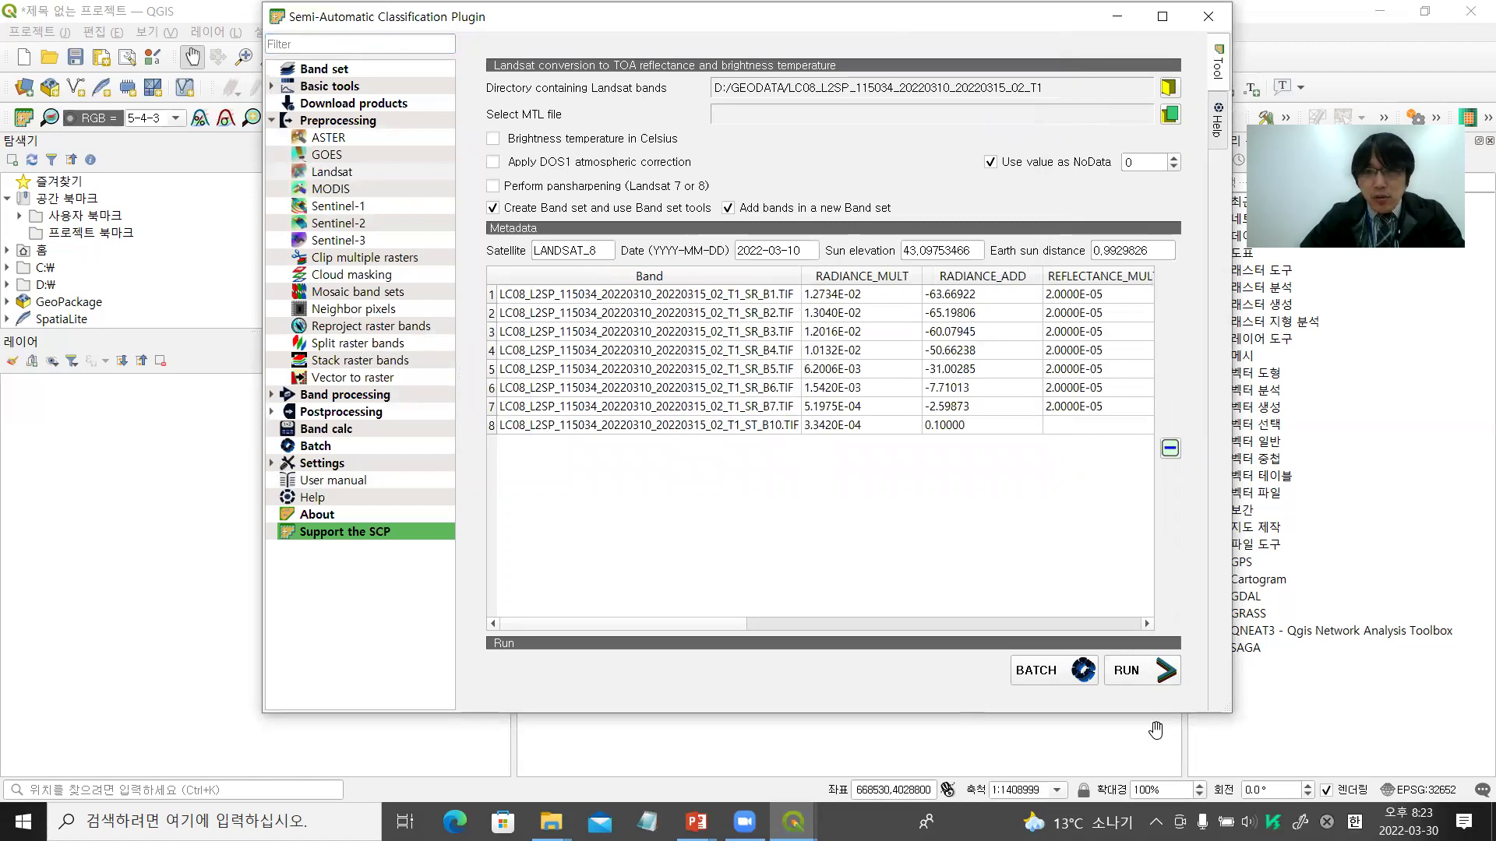
# Run the Landsat conversion with LC08_L2SP_115034_20220310_20220315_02_T1 as the output folder, and close the plugin window when it finishes
pyautogui.click(1128, 670)
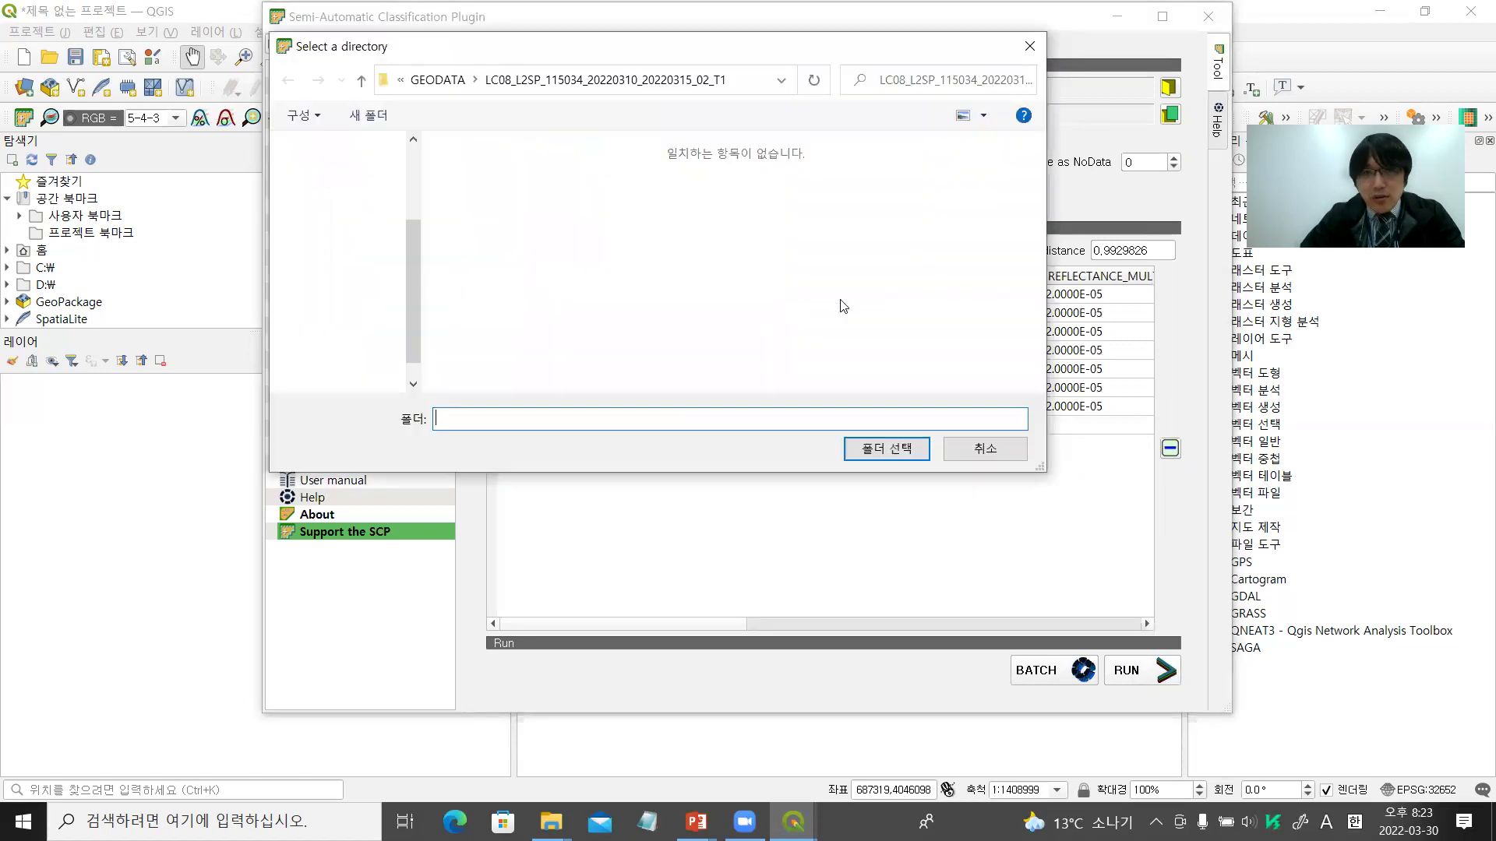
pyautogui.click(572, 79)
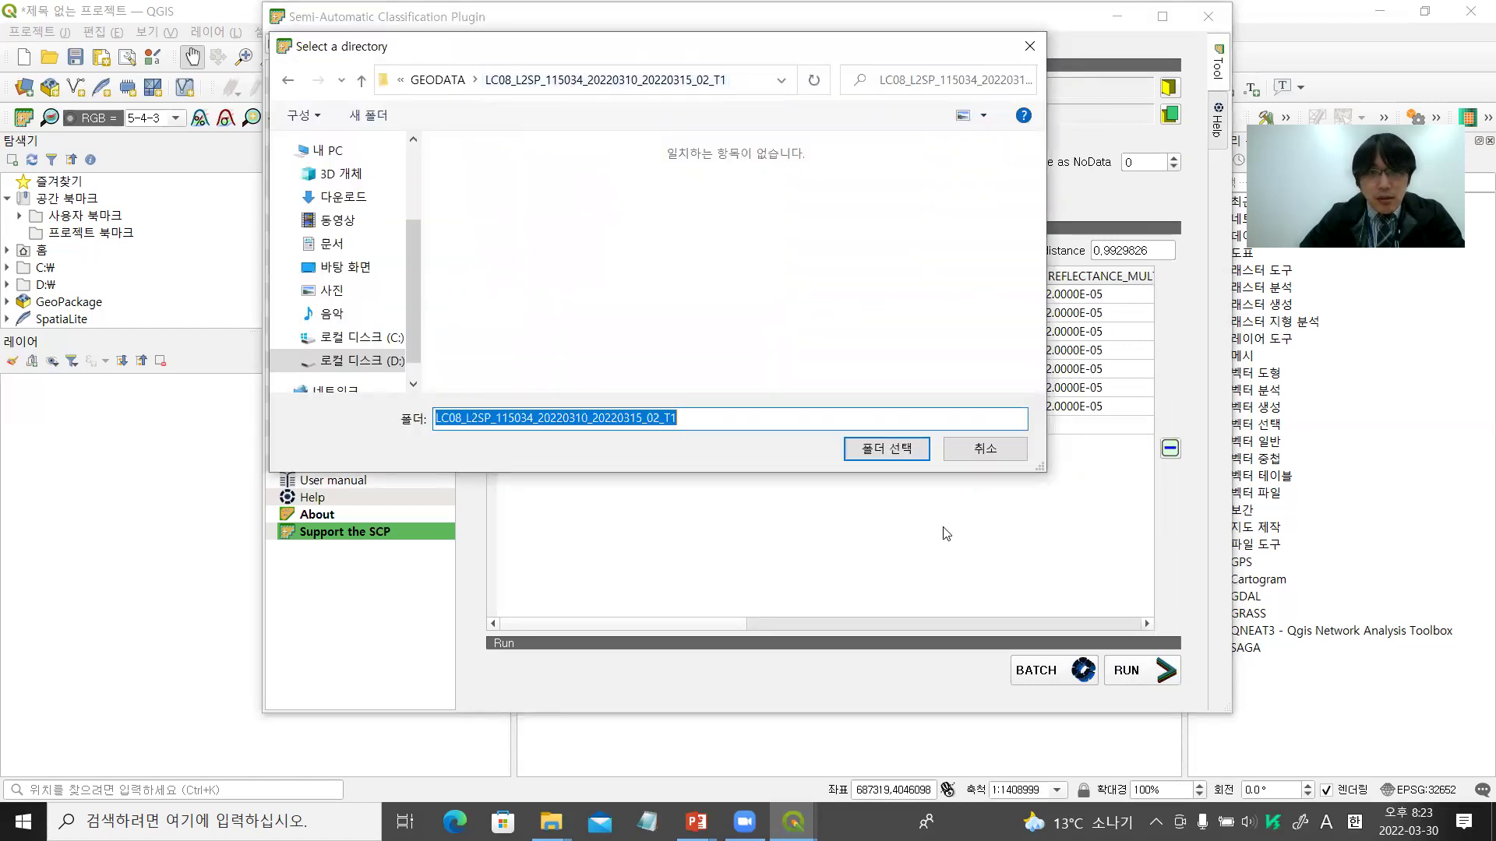
pyautogui.click(887, 449)
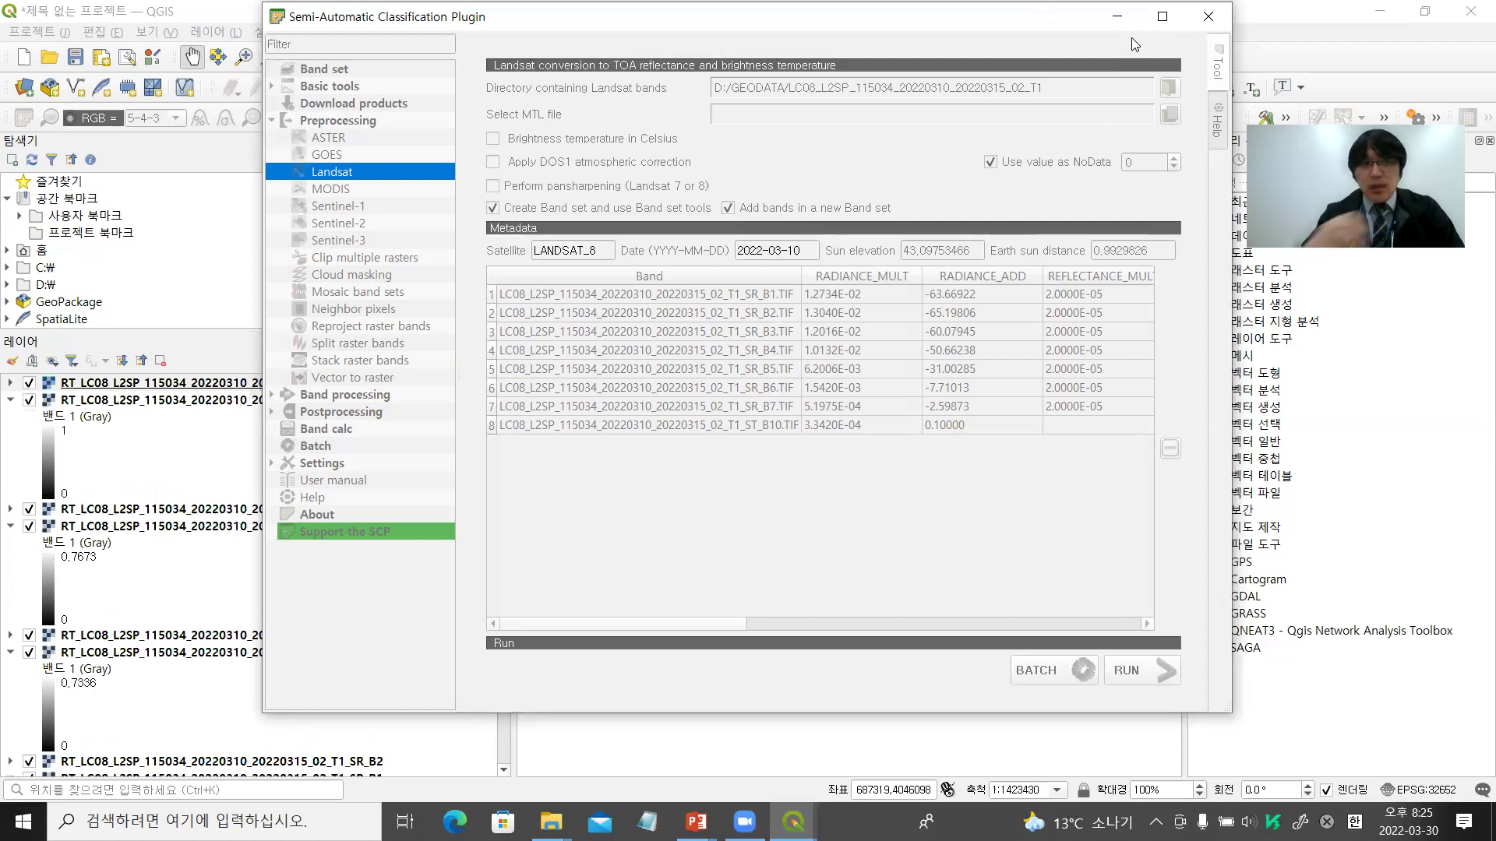
pyautogui.click(1207, 16)
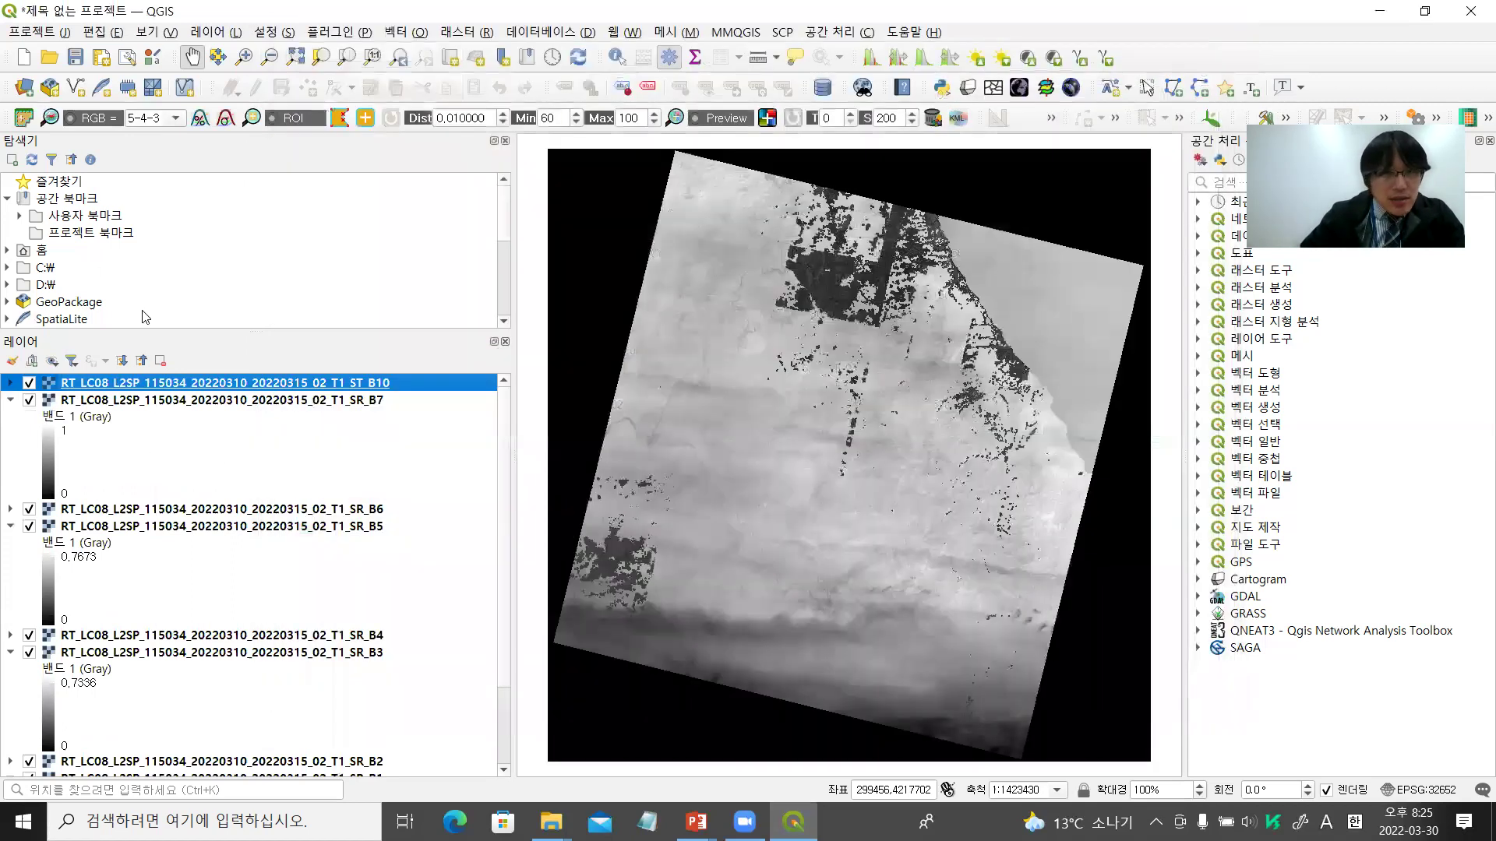
# Collapse all layer legends and check the March 10 bands and their center wavelengths in Band set 1
pyautogui.click(141, 361)
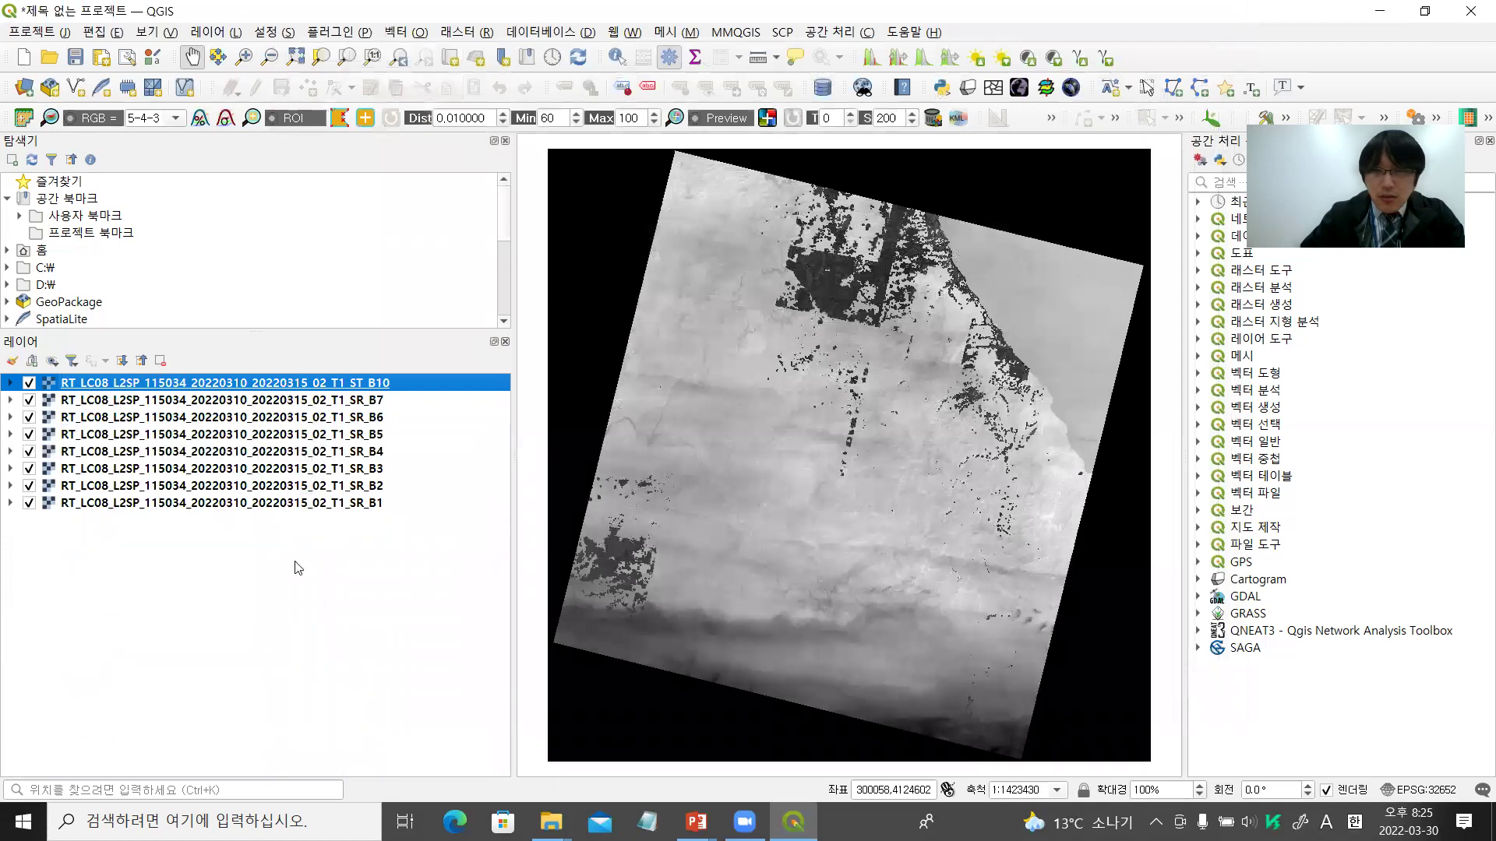
pyautogui.click(785, 33)
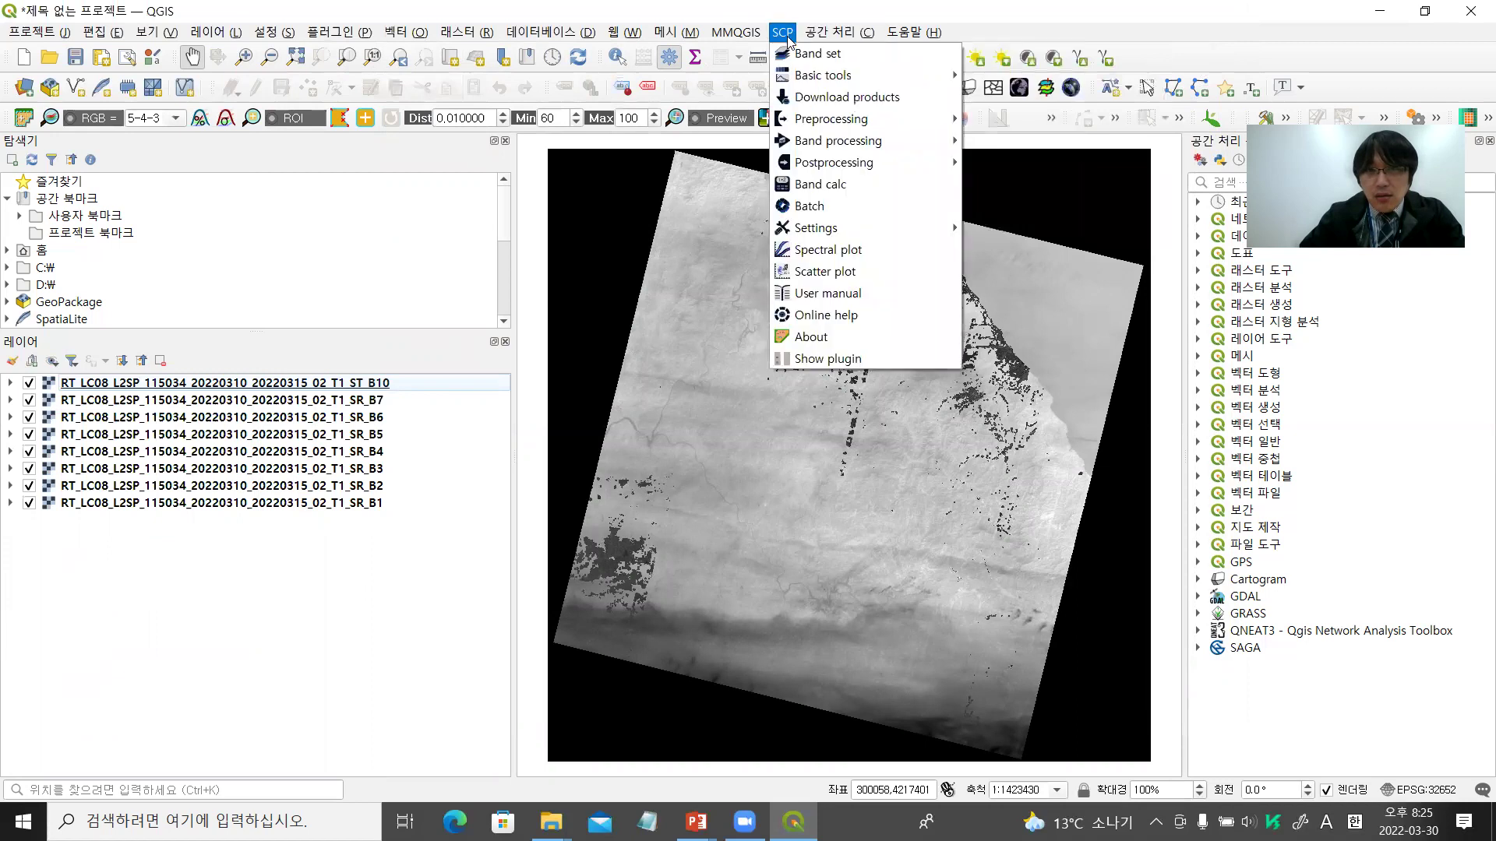
pyautogui.click(788, 58)
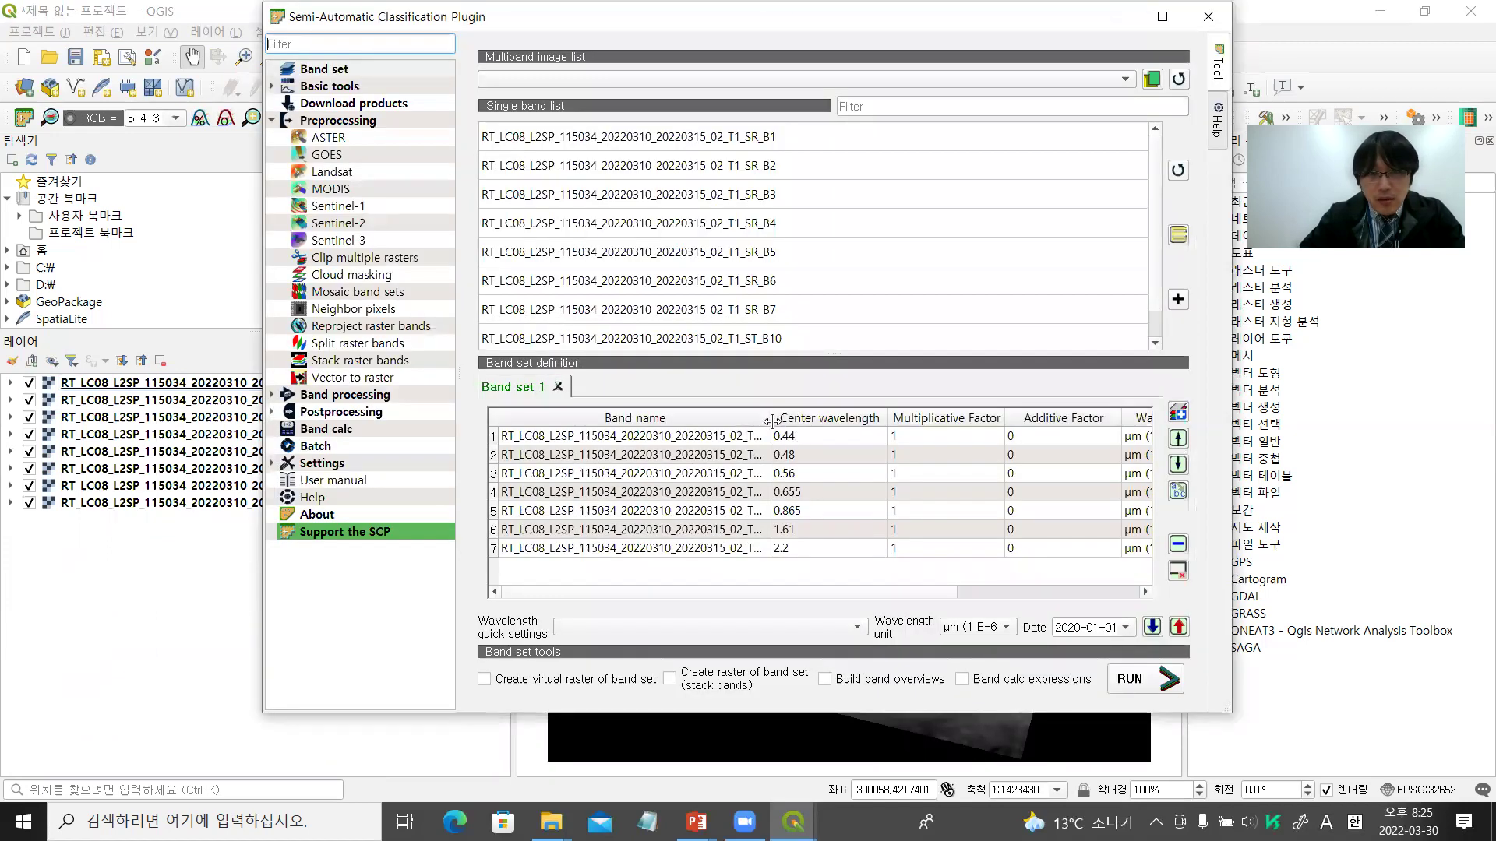
pyautogui.moveTo(771, 422); pyautogui.dragTo(806, 422)
pyautogui.click(1209, 15)
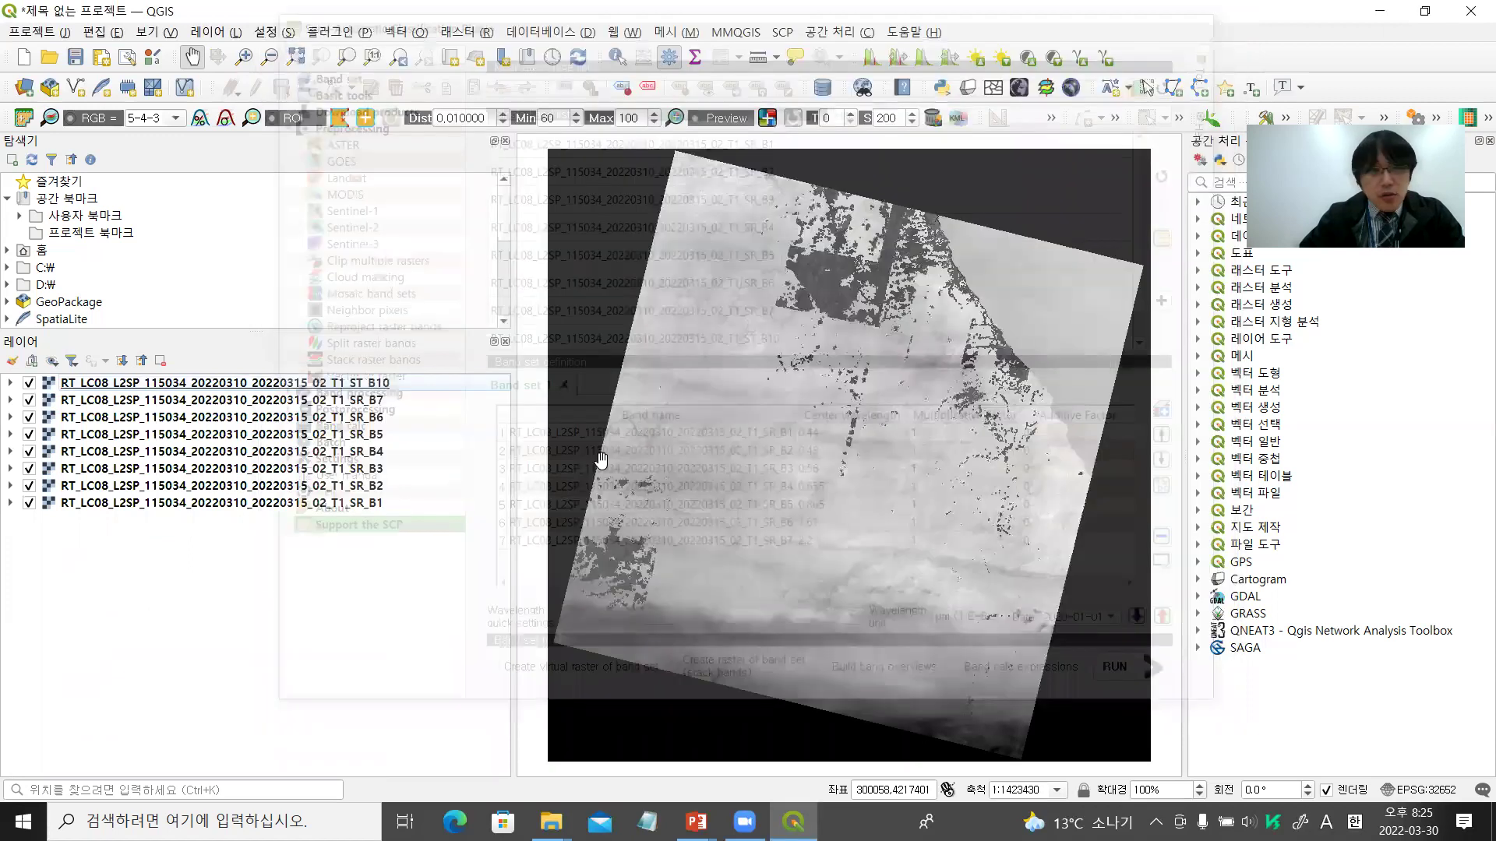
# Display the band set as a natural-colour composite with the RGB combination 4-3-2
pyautogui.click(177, 120)
pyautogui.click(164, 138)
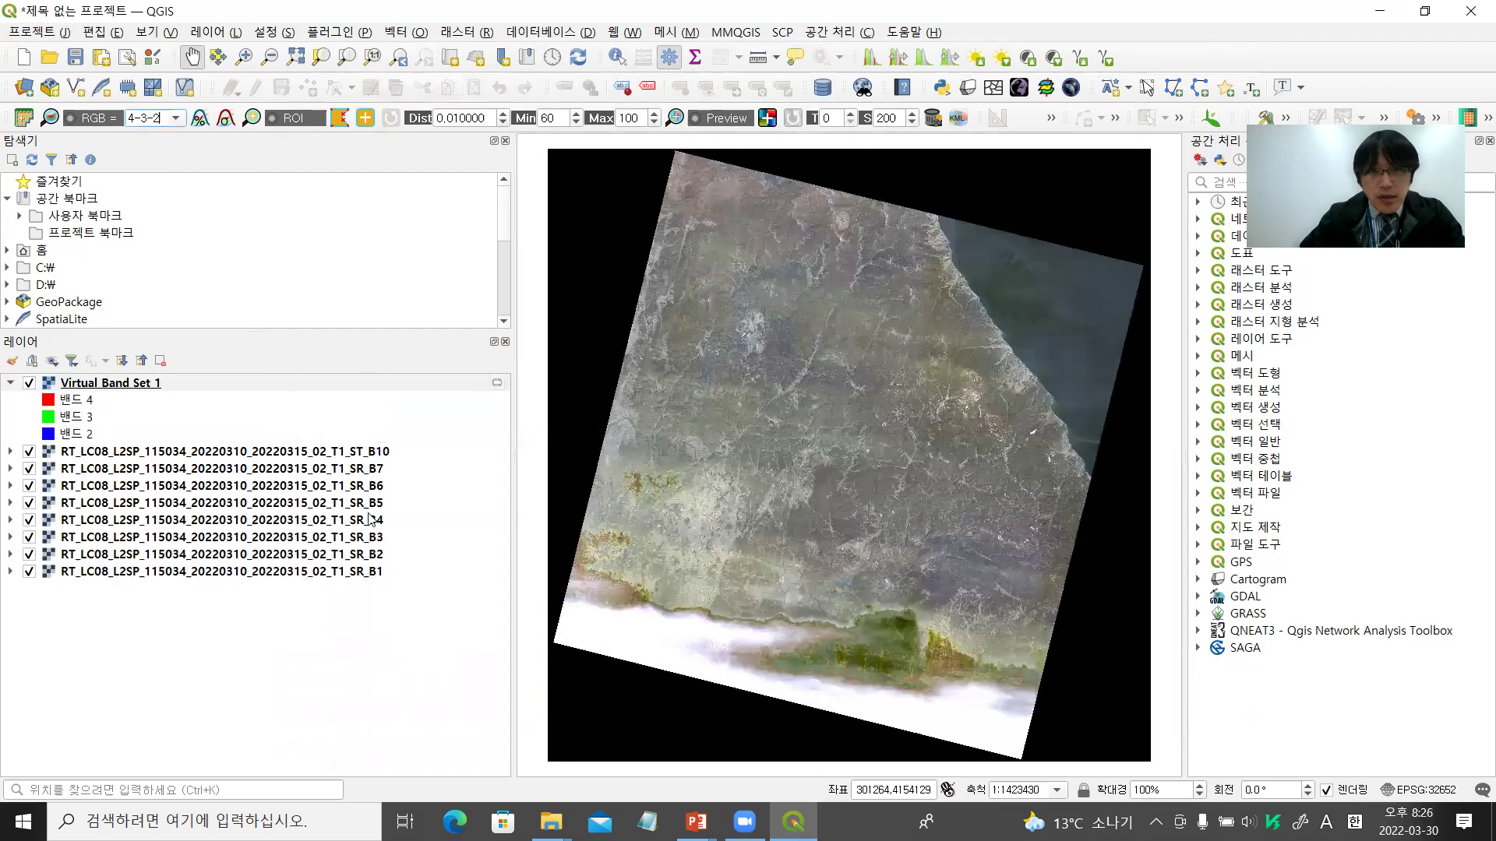
pyautogui.scroll(2, 957, 371)
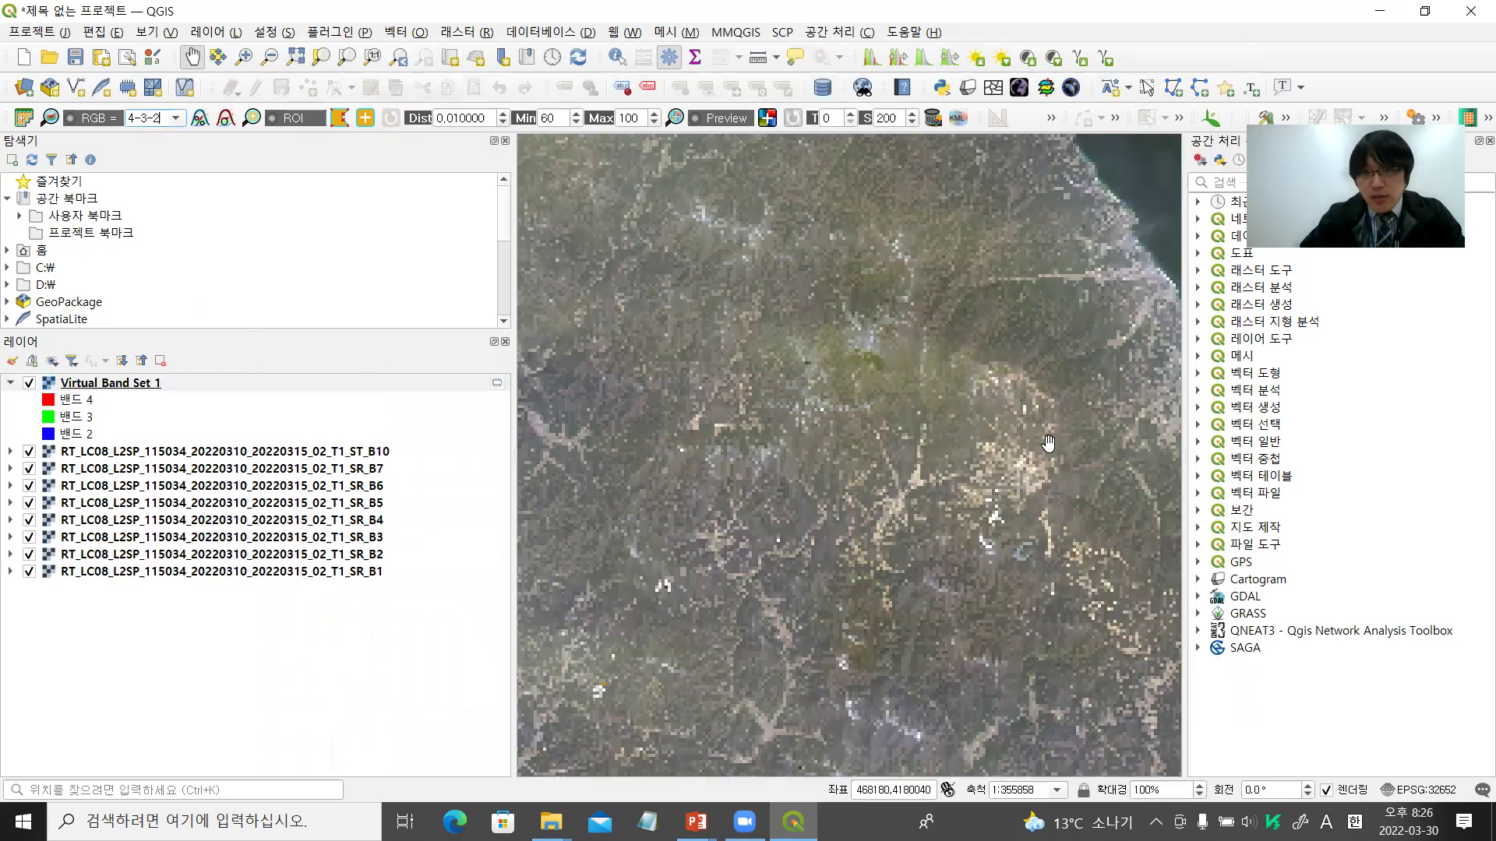
pyautogui.moveTo(989, 328); pyautogui.dragTo(805, 460)
pyautogui.scroll(-1, 804, 461)
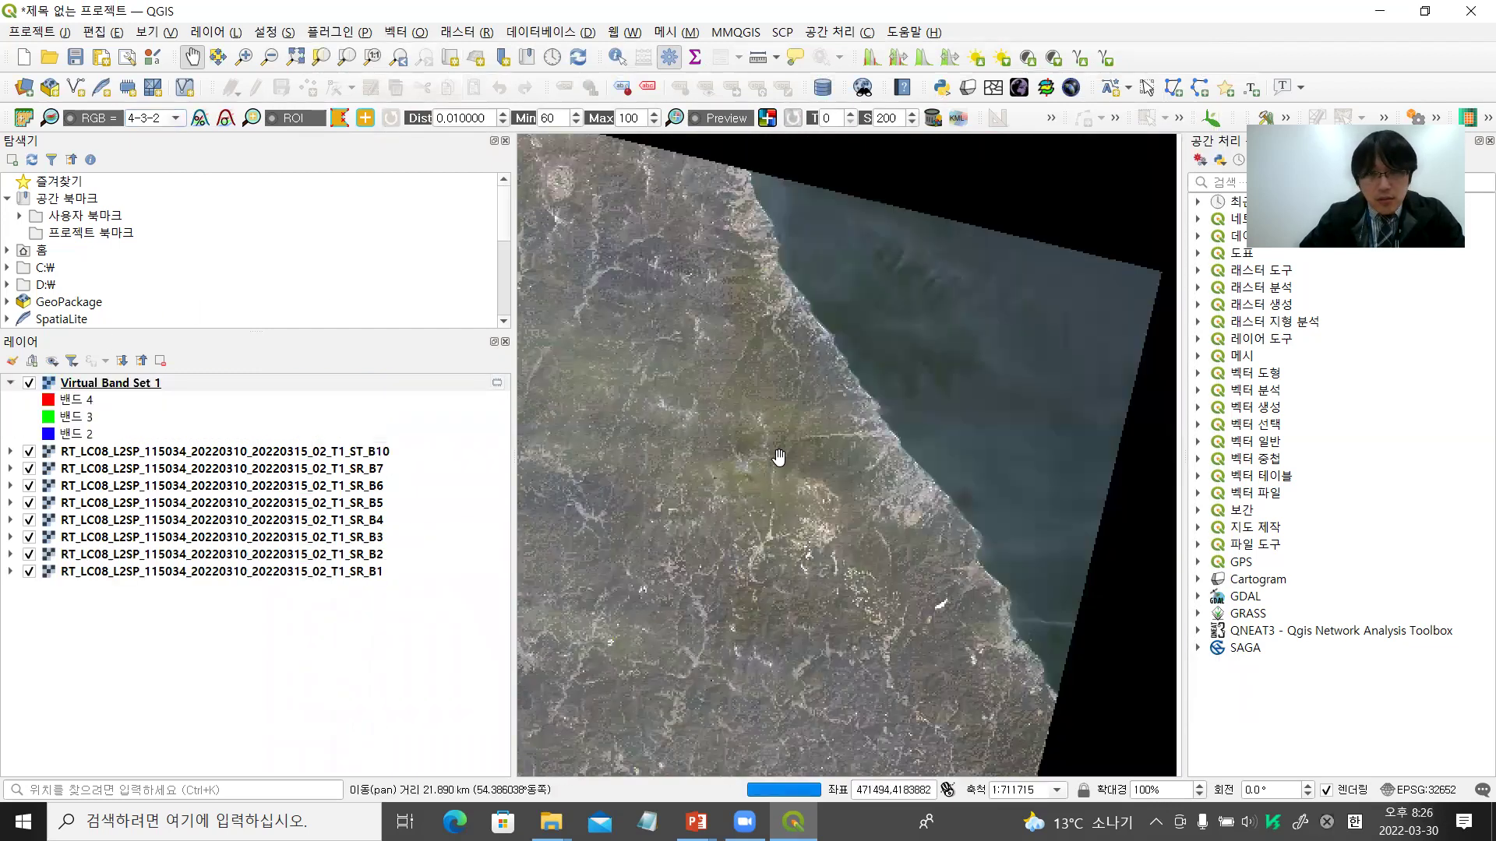
# Go to the dNBR user bookmark and stretch the contrast of Virtual Band Set 1 to the visible map area
pyautogui.doubleClick(101, 216)
pyautogui.doubleClick(78, 233)
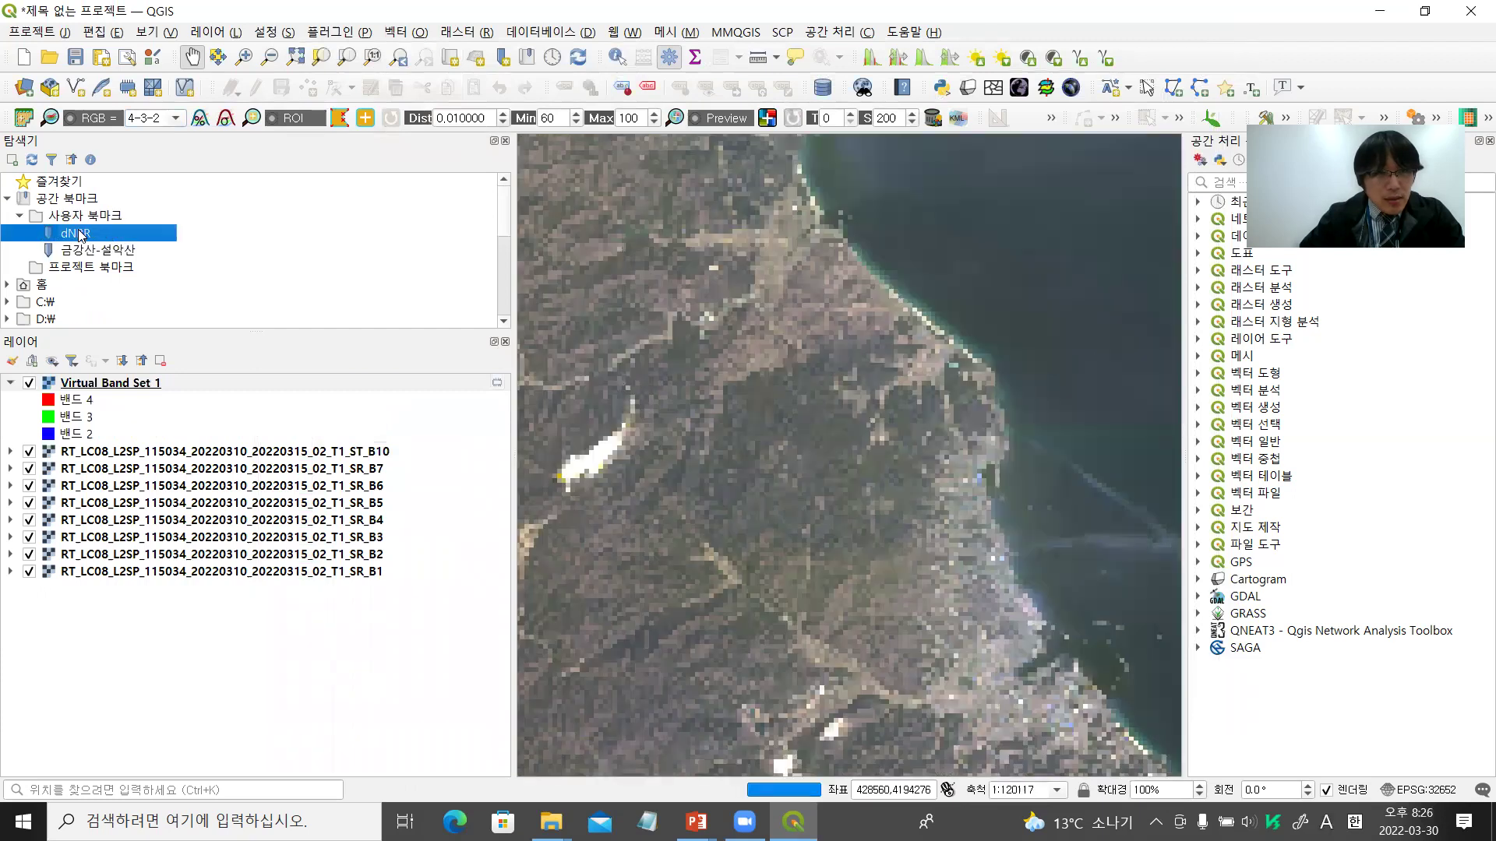
pyautogui.click(156, 383)
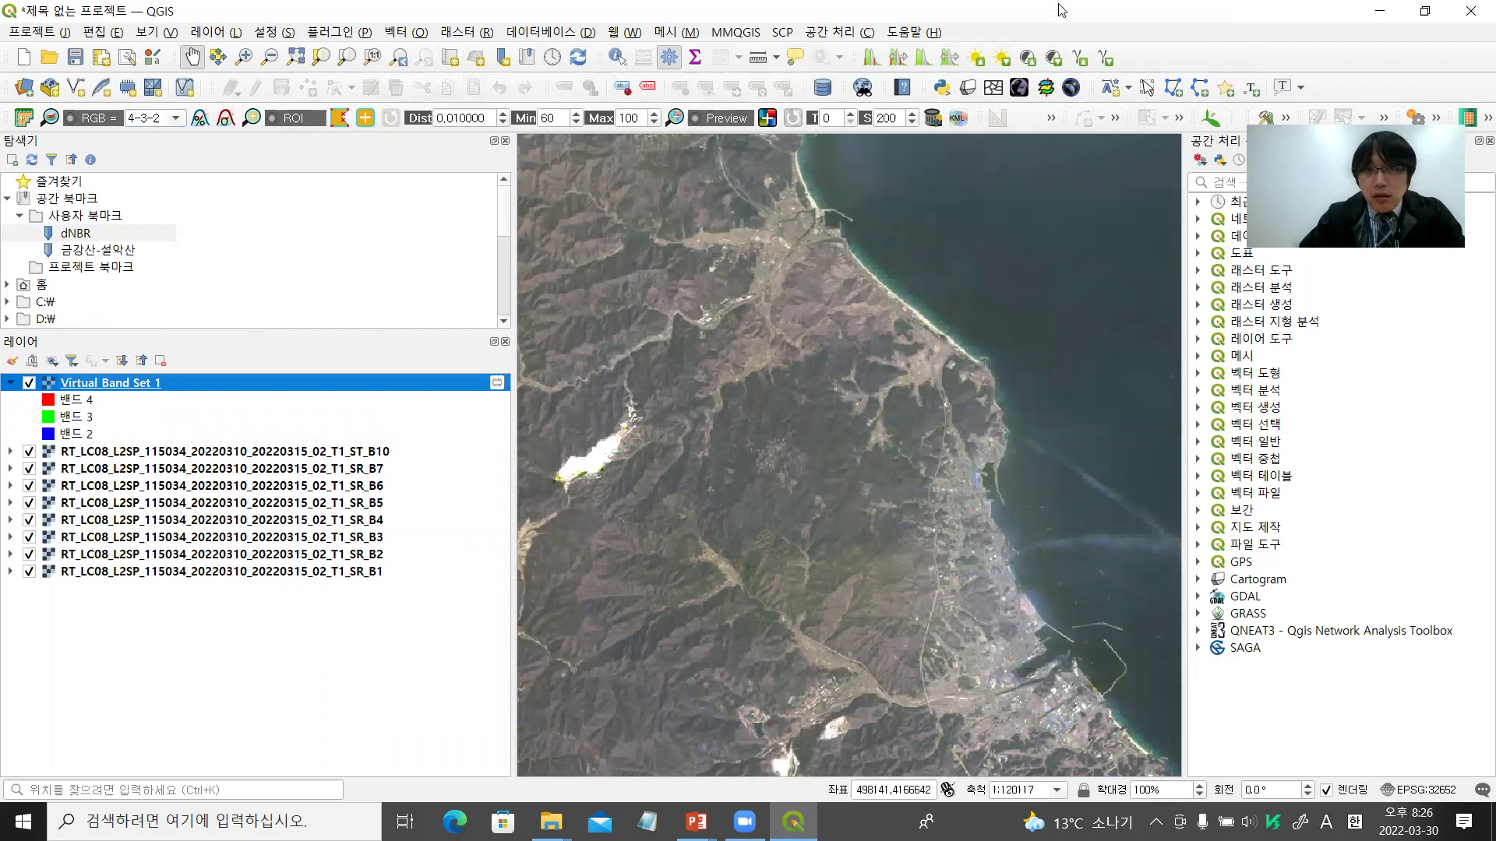
pyautogui.click(867, 58)
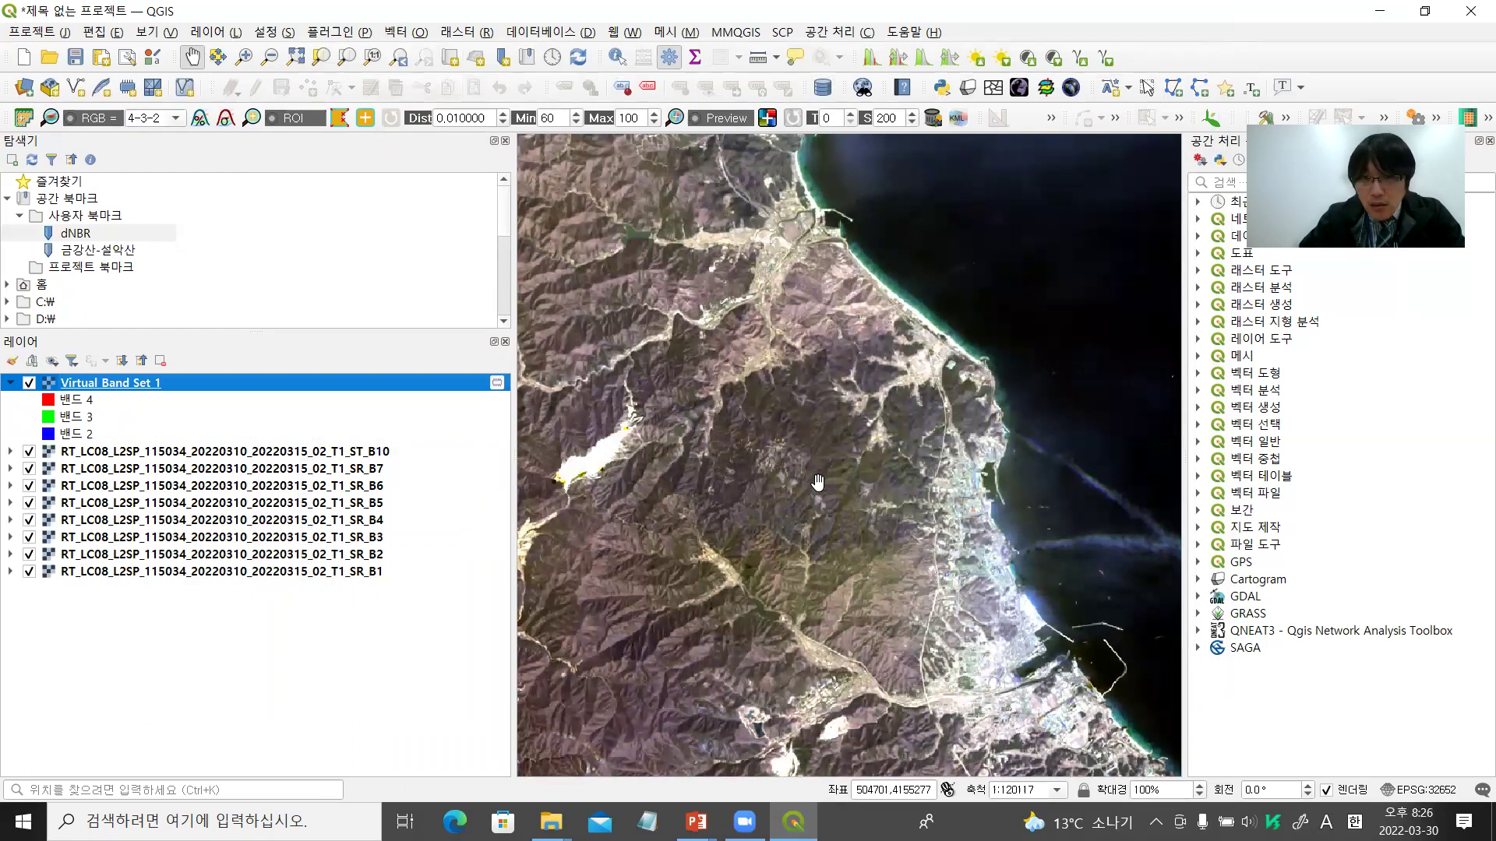
# Examine the coastal mountain area in the 4-3-2 composite, and switch to the PowerPoint slide on downloading the training data
pyautogui.scroll(1, 816, 482)
pyautogui.moveTo(877, 489); pyautogui.dragTo(914, 522)
pyautogui.scroll(-1, 915, 522)
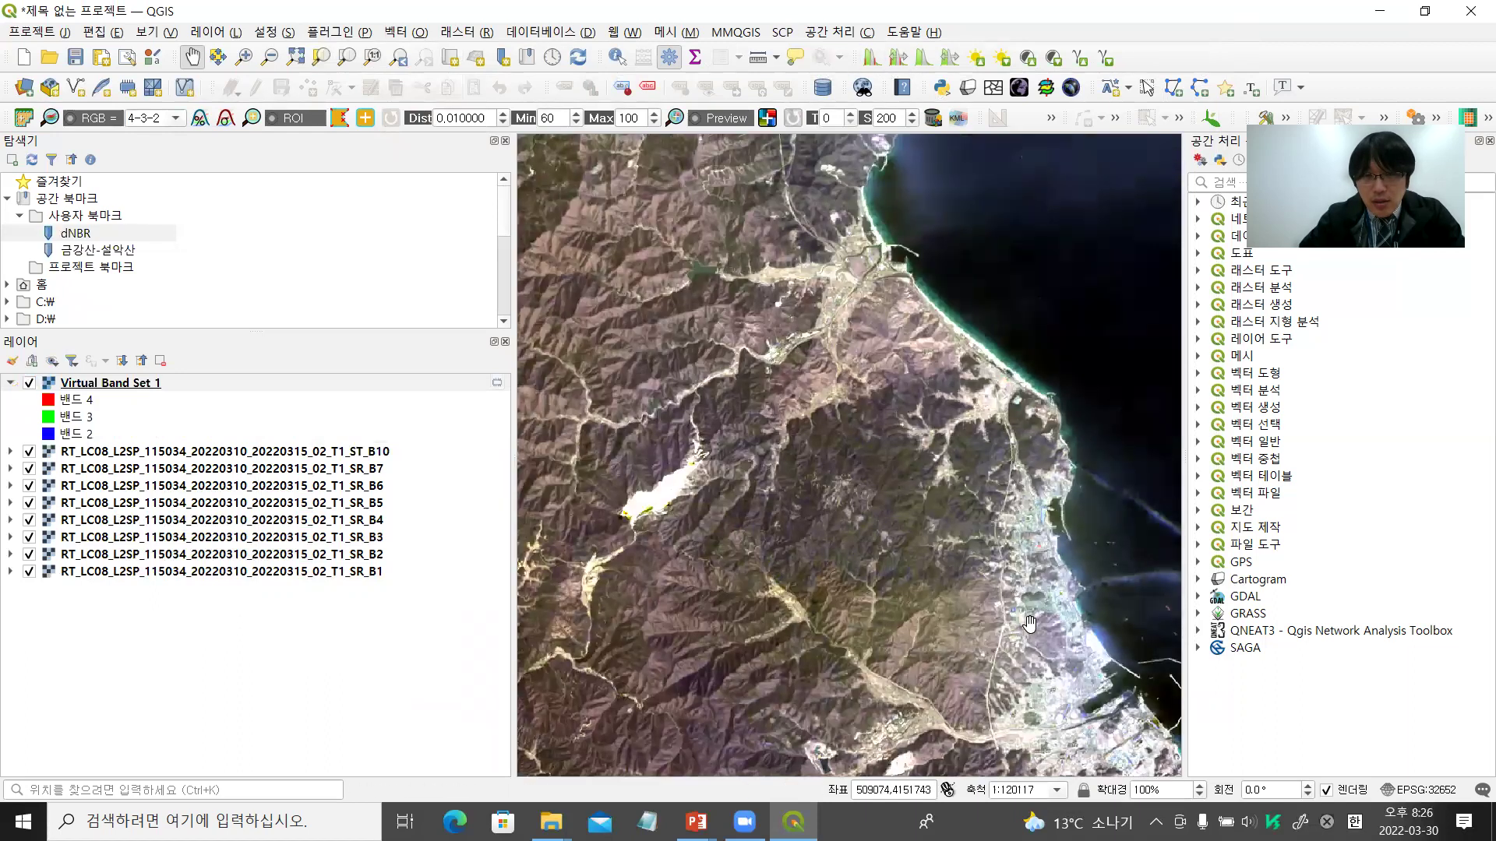
pyautogui.scroll(1, 1025, 620)
pyautogui.moveTo(888, 510); pyautogui.dragTo(811, 563)
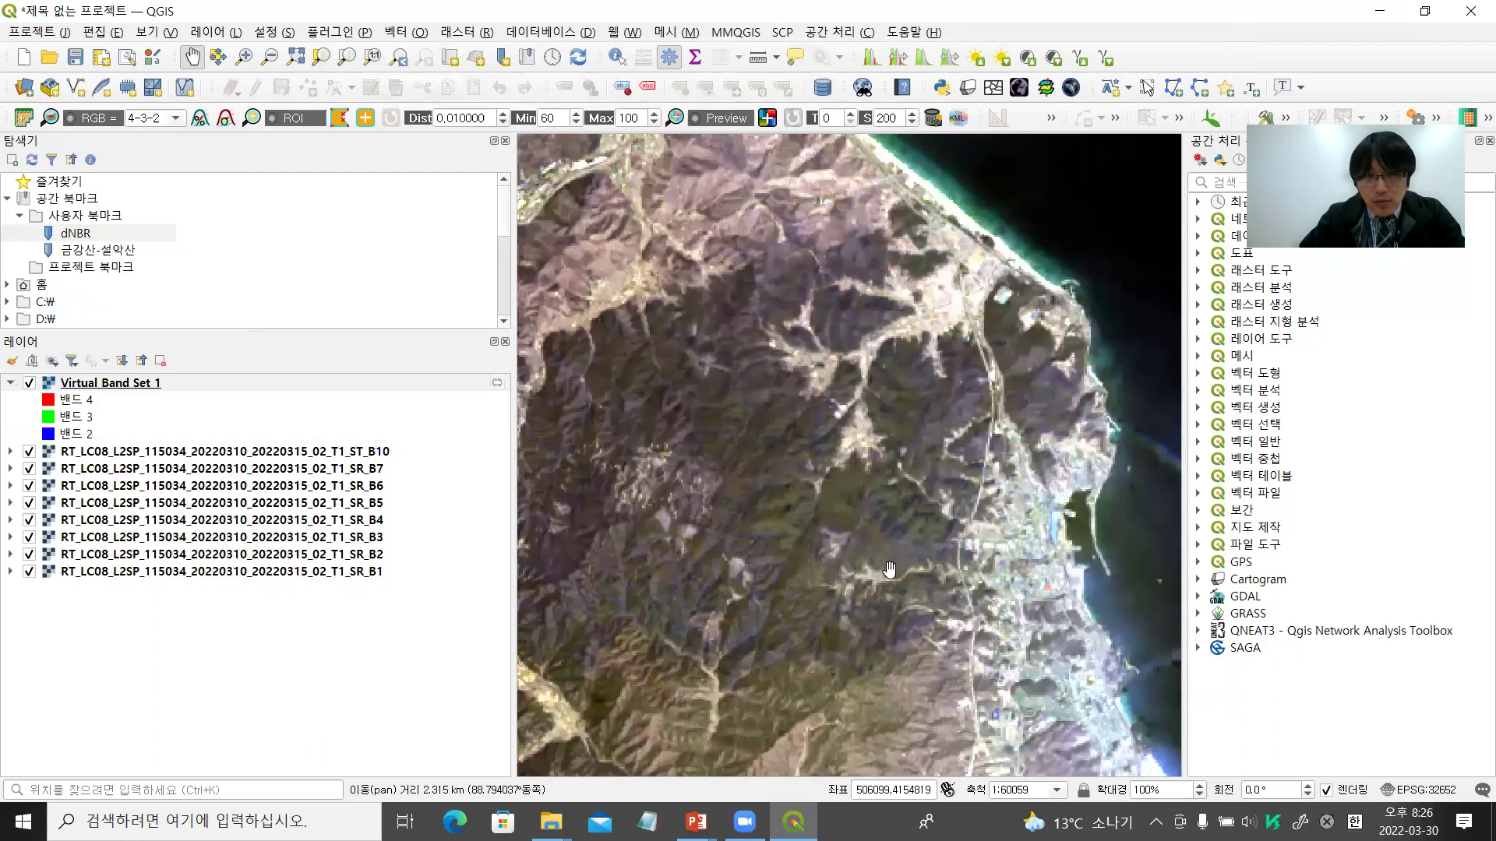
pyautogui.moveTo(1014, 490); pyautogui.dragTo(1093, 497)
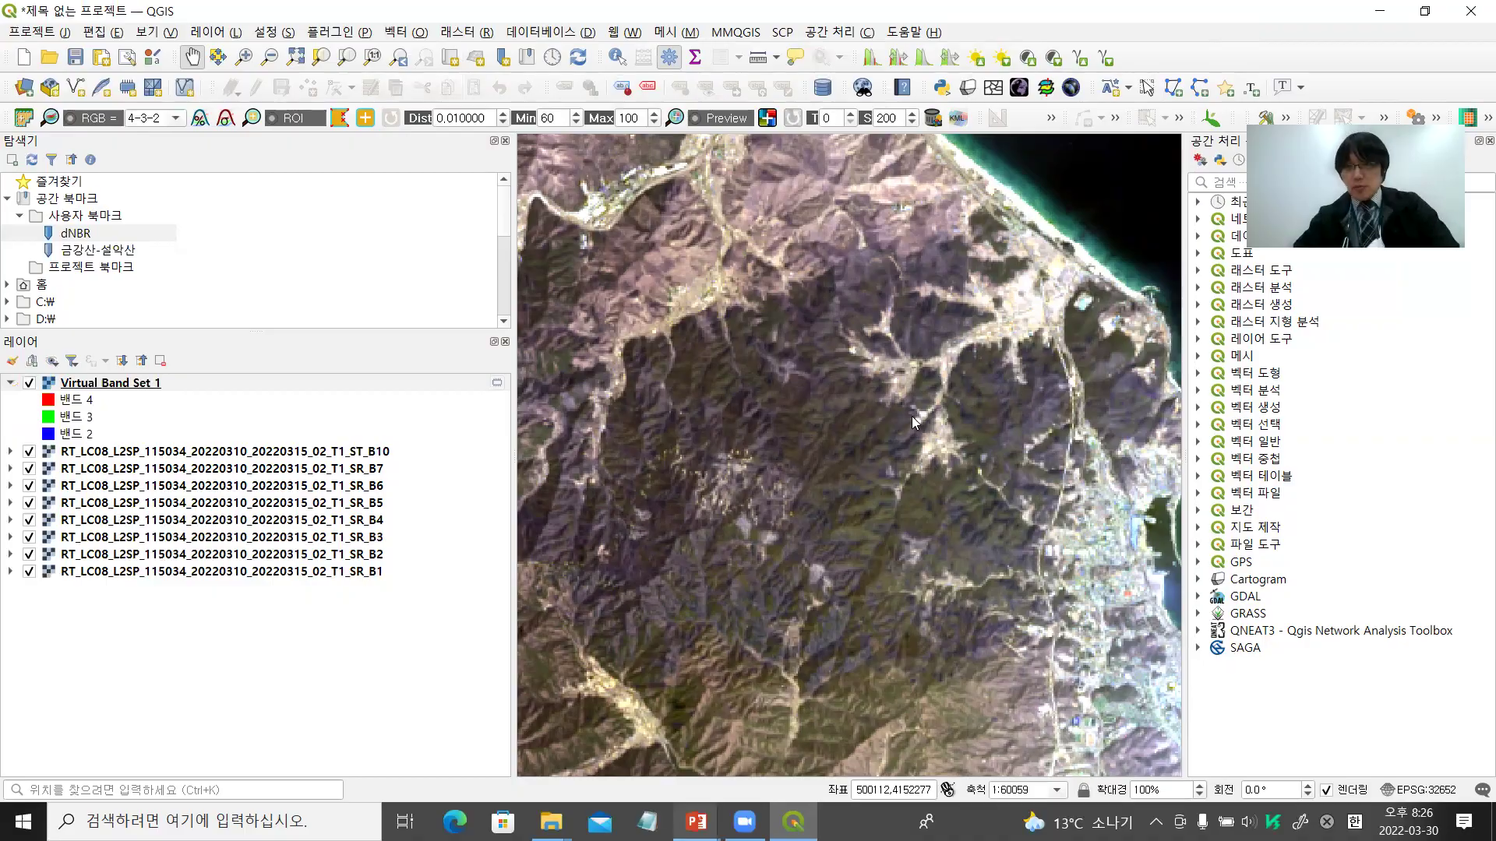
pyautogui.hotkey('alt', 'Tab')
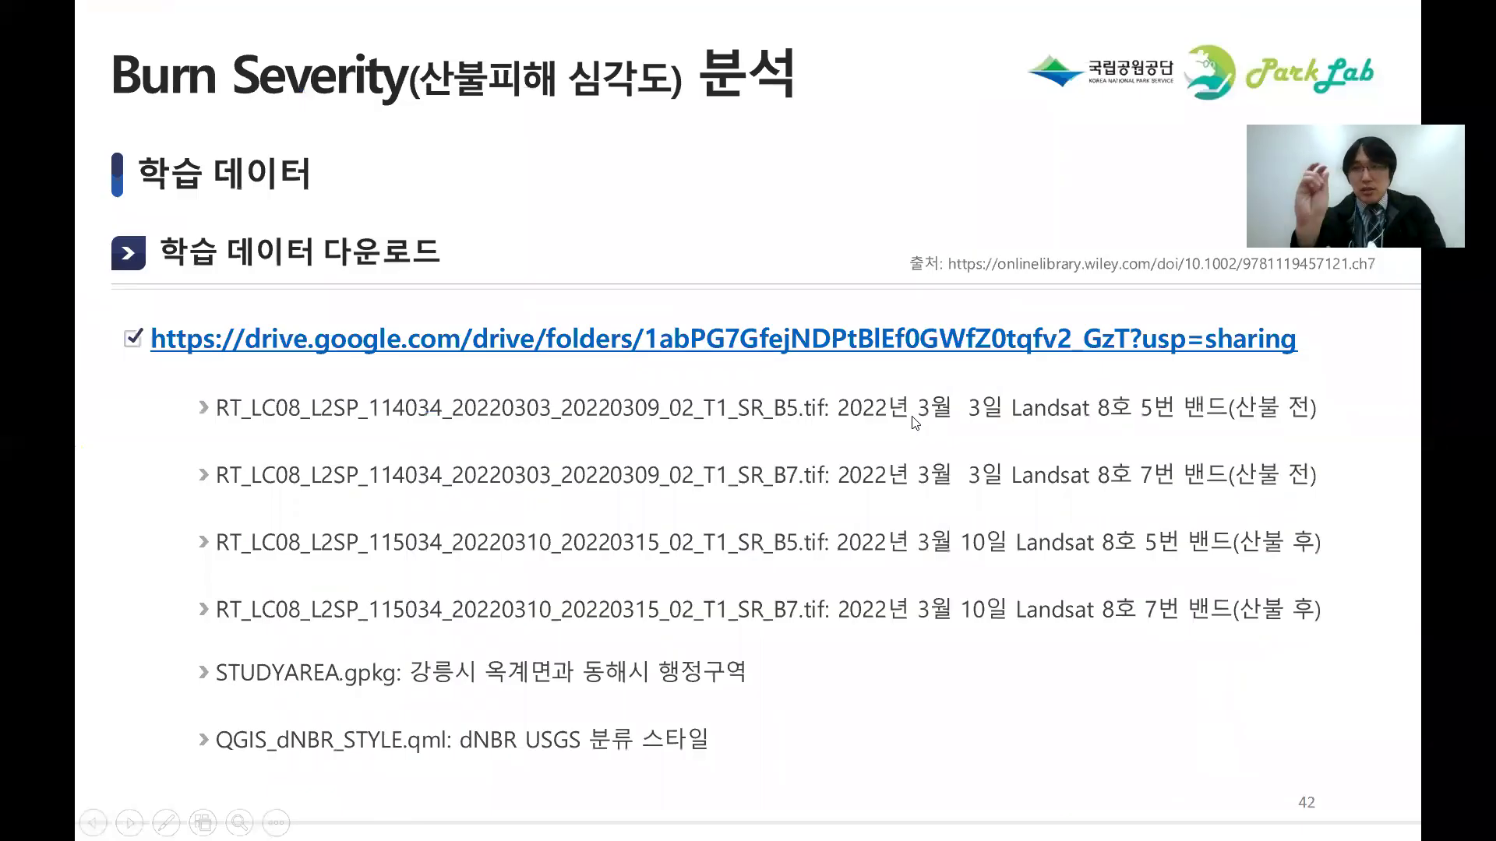